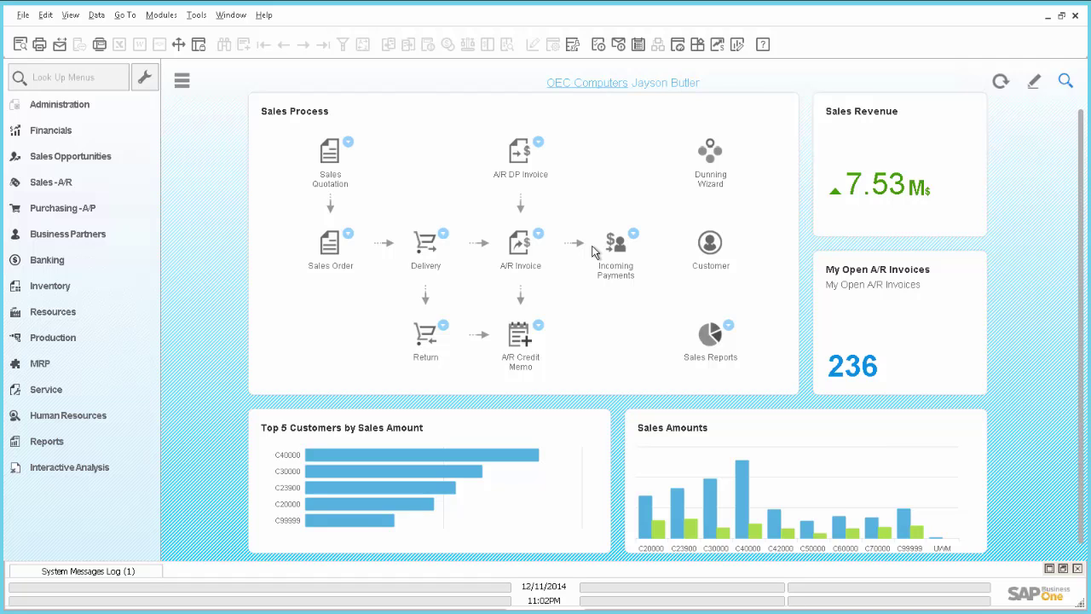
Switch from the Business One cockpit to the browser showing SAP note 2097429.
key(alt+Tab)
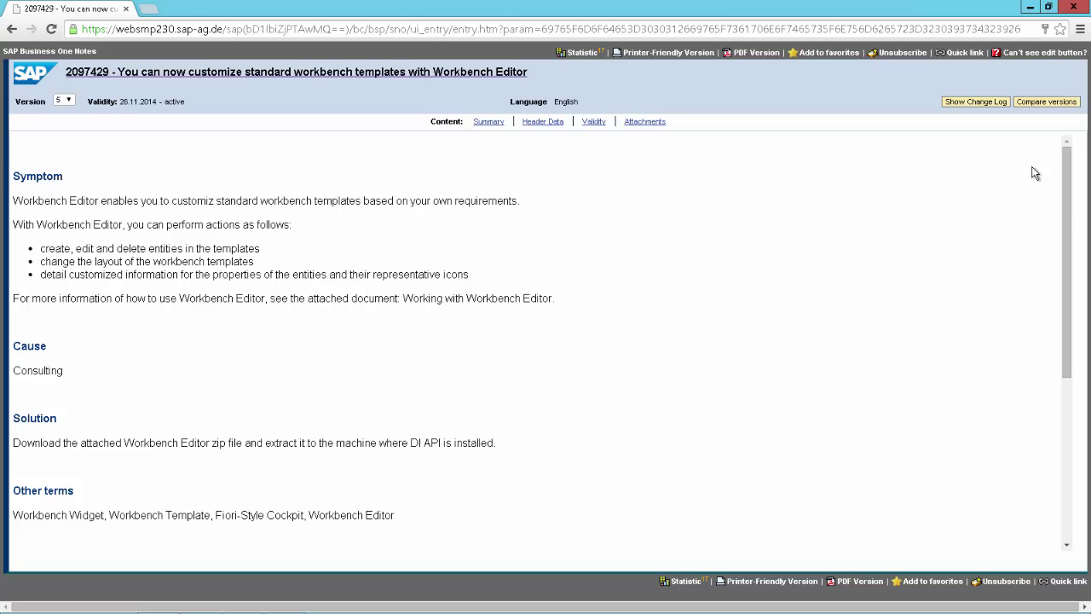
Scroll the note to its attachments, including Workbench Editor.zip, then switch to Workbench Editor.
drag(1066, 210, 1074, 446)
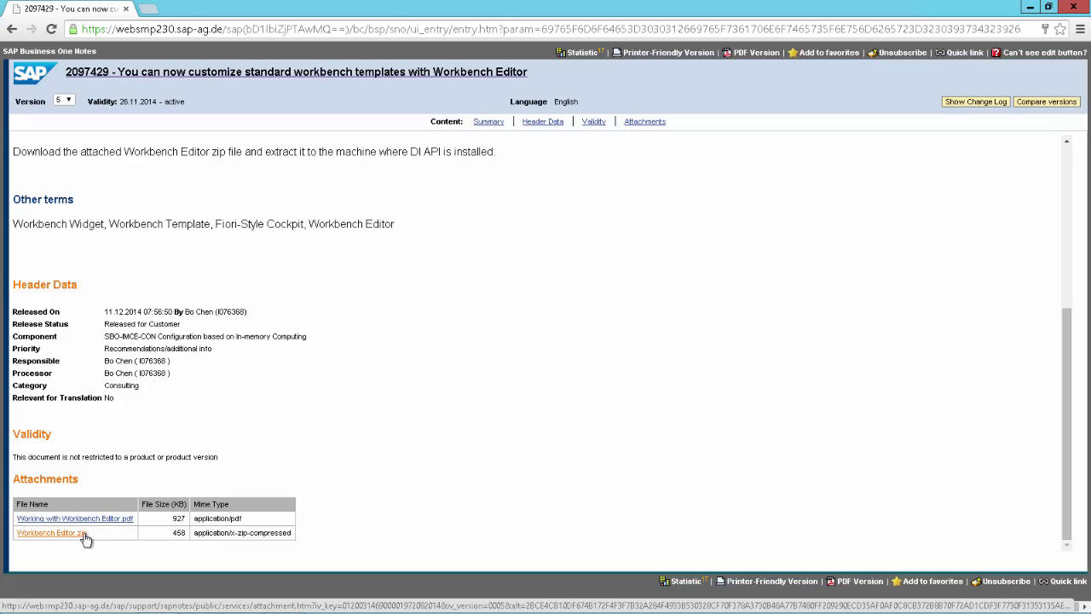
key(alt+Tab)
key(alt+Tab)
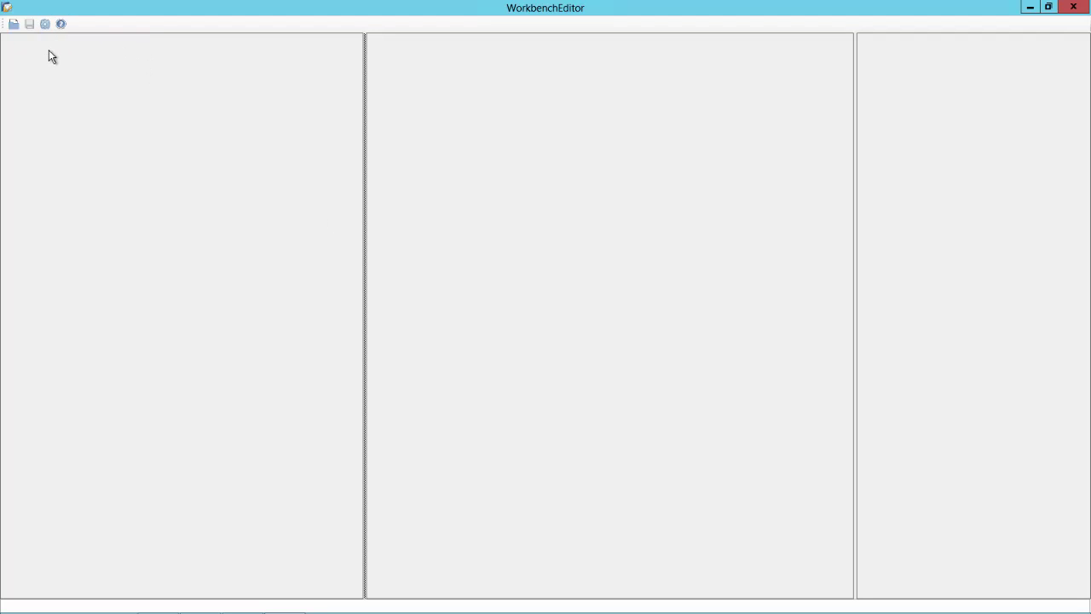
Log Workbench Editor in to the DEMOREC1 company on the HANA server with the manager password.
click(46, 25)
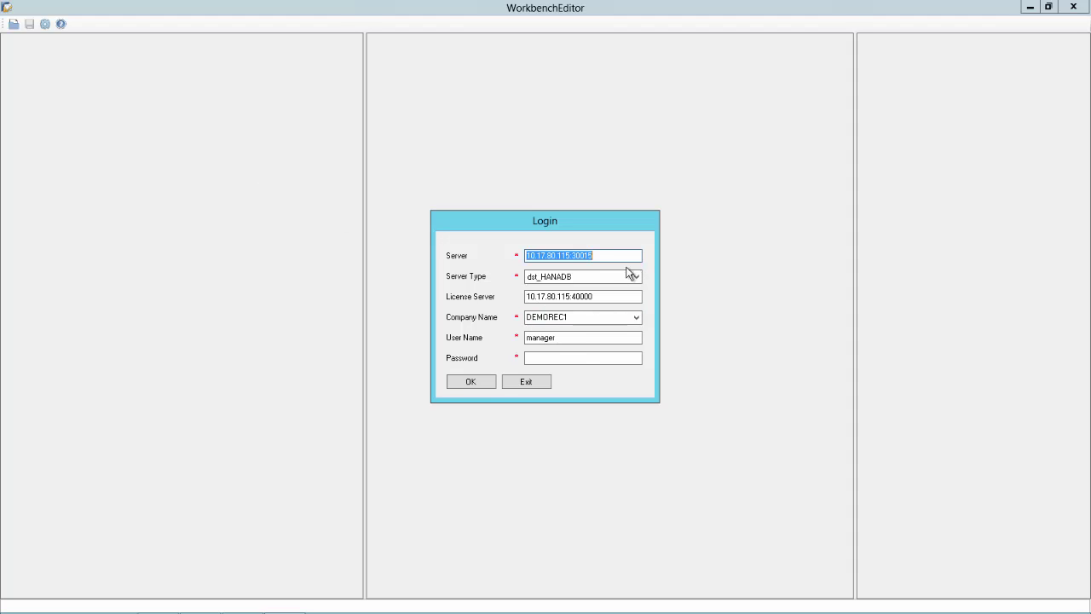
click(577, 355)
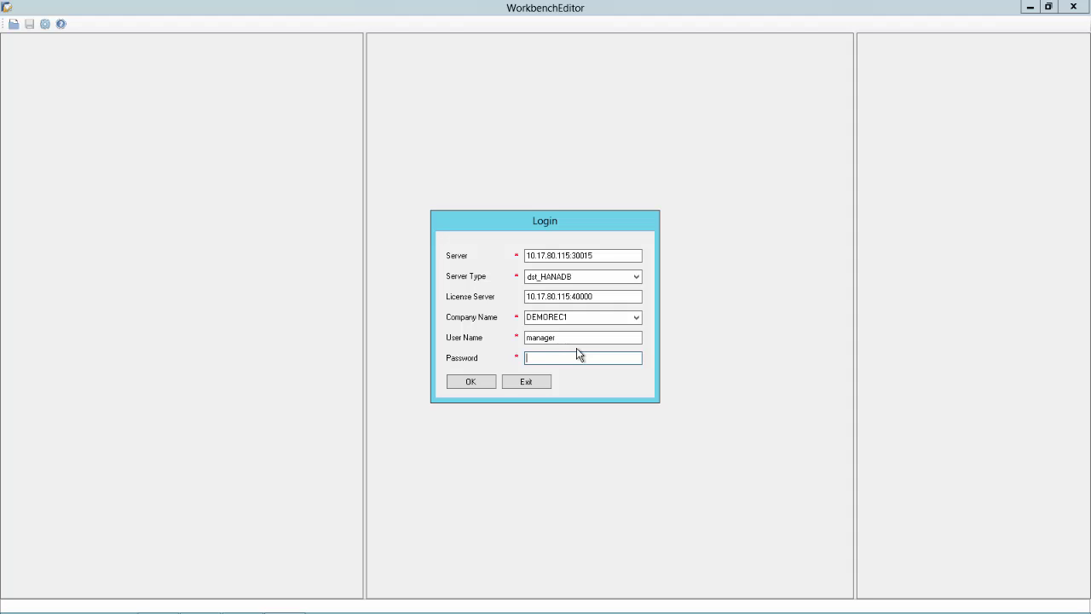
text(1234)
click(470, 382)
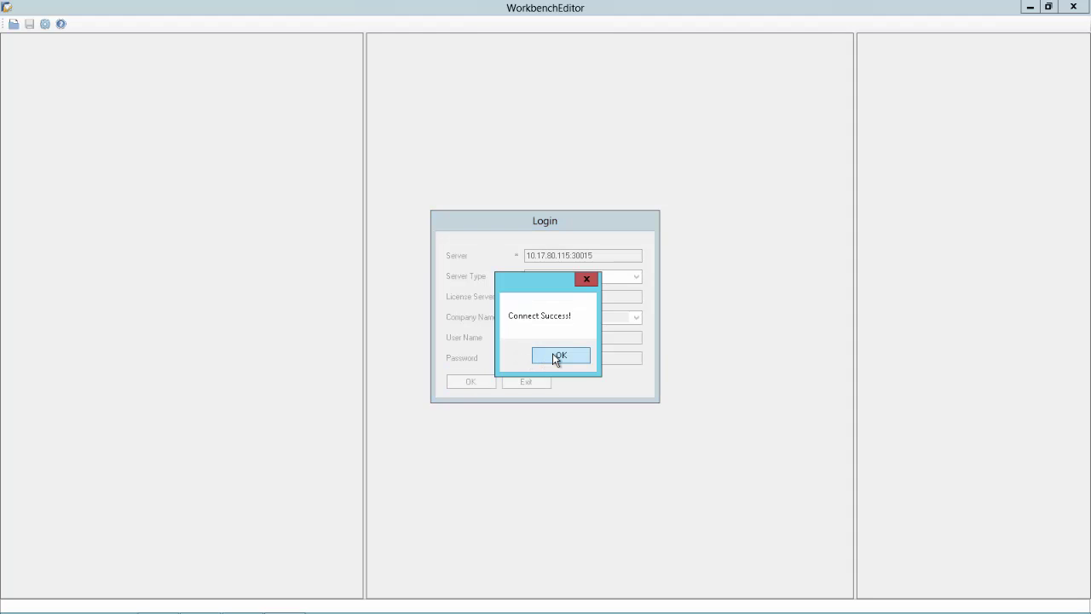
click(554, 358)
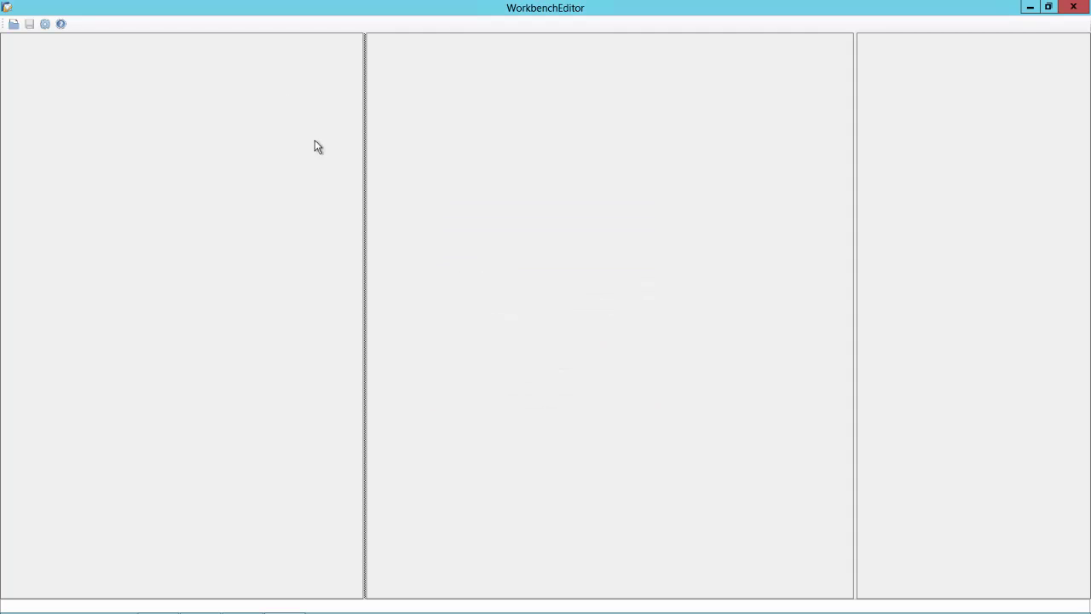
Load WB_Sales_Process, widen its diagram area, and compare it with the cockpit's Sales Process tile.
click(13, 24)
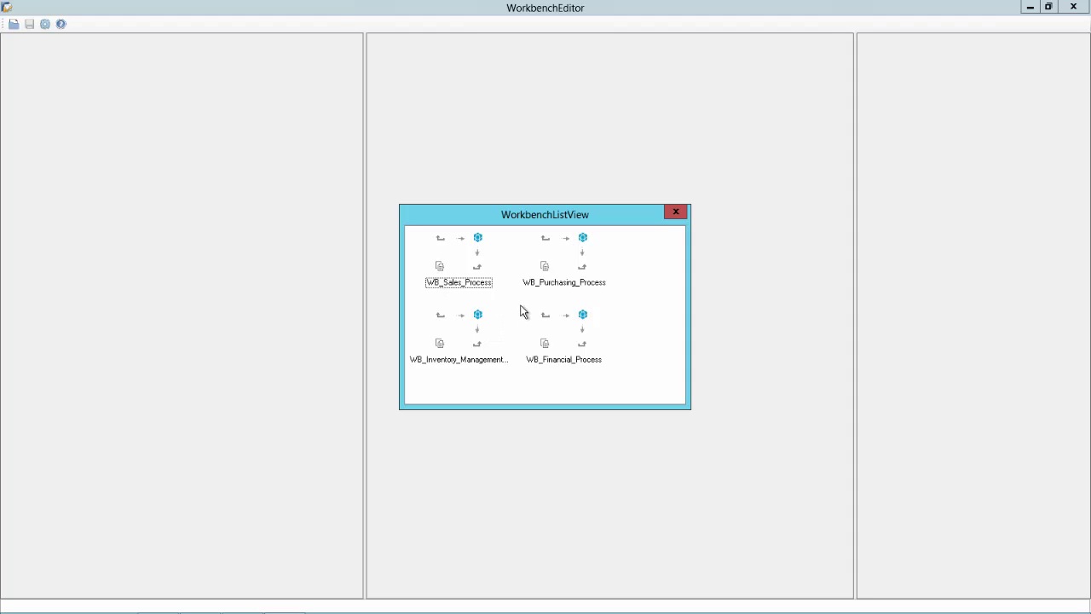
double_click(459, 267)
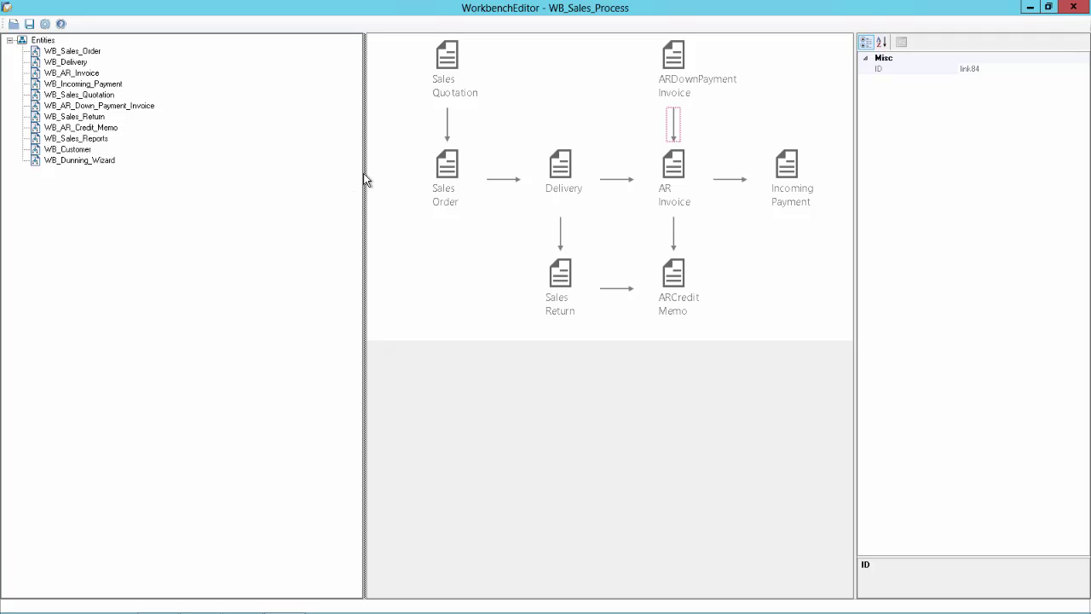
drag(364, 173, 177, 159)
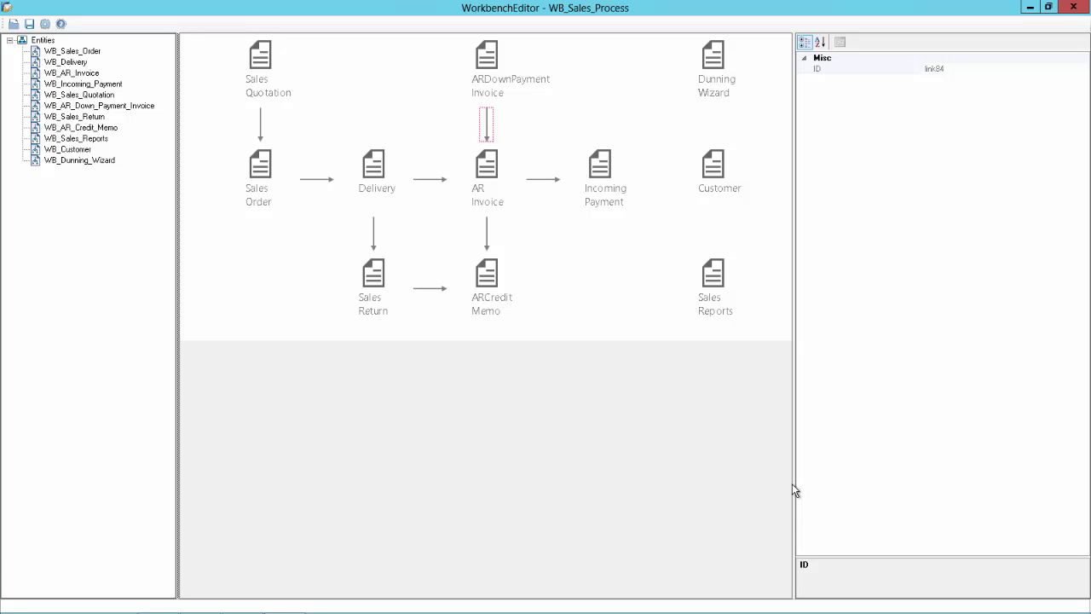
key(alt+Tab)
key(alt+Tab)
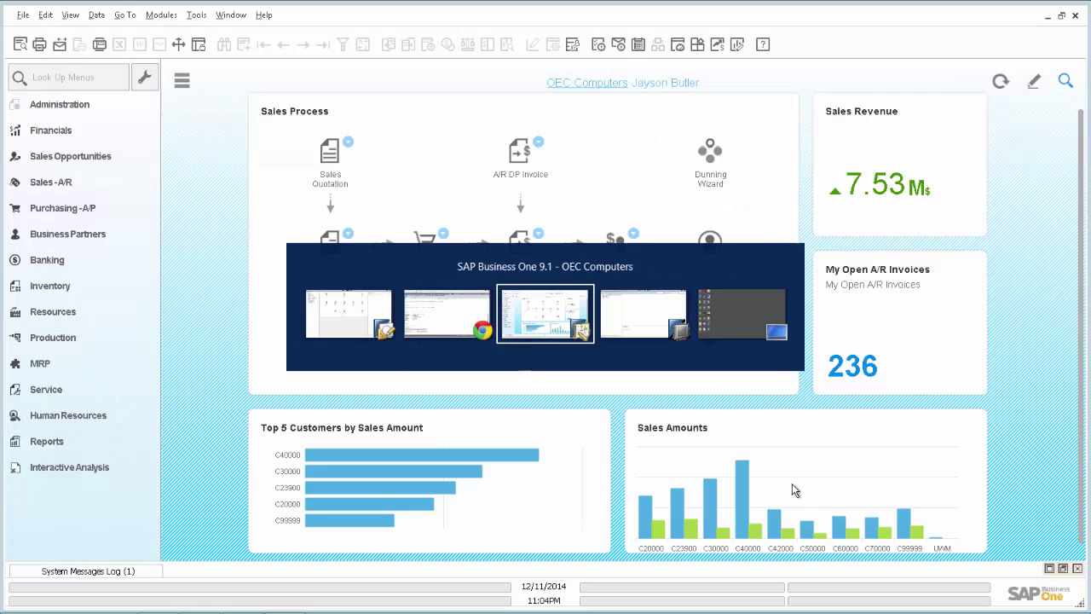
mouse_move(792, 484)
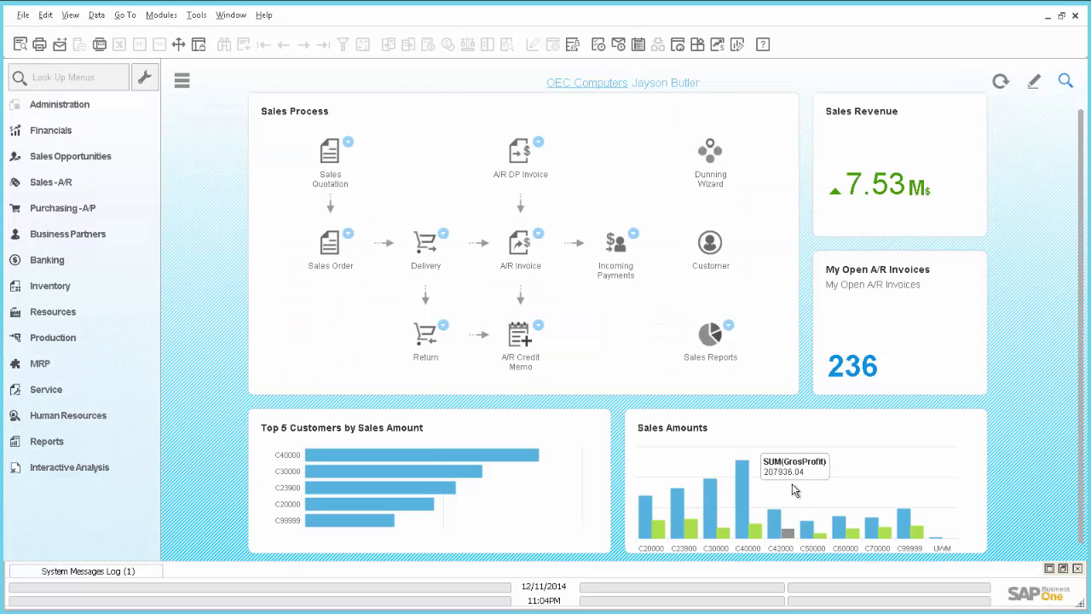
key(alt+Tab)
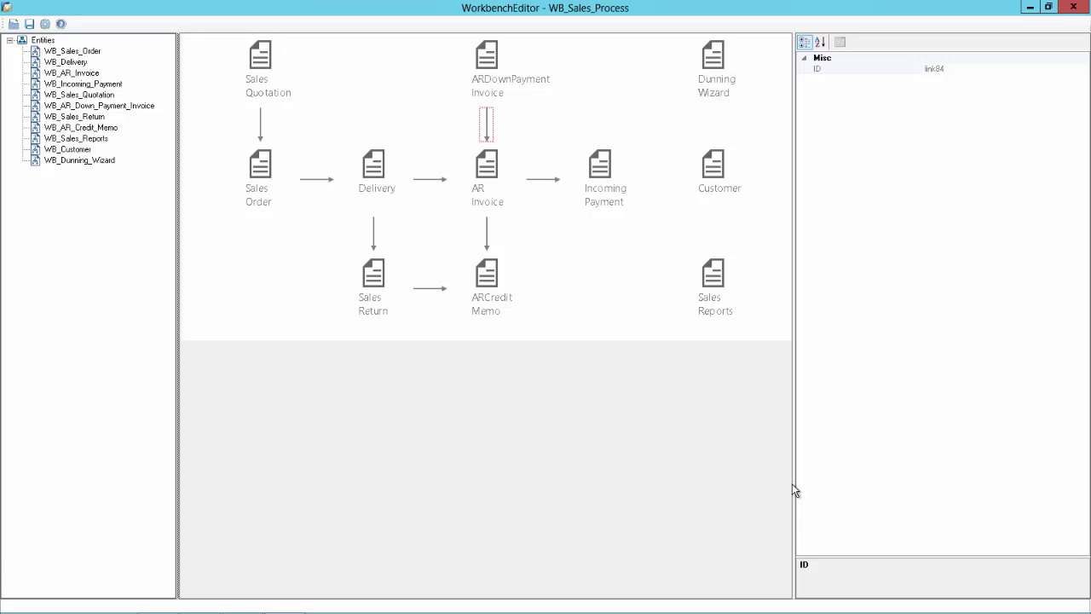
Delete Sales Quotation, ARDownPayment Invoice and the Sales Return to ARCredit Memo arrow.
click(260, 61)
key(Delete)
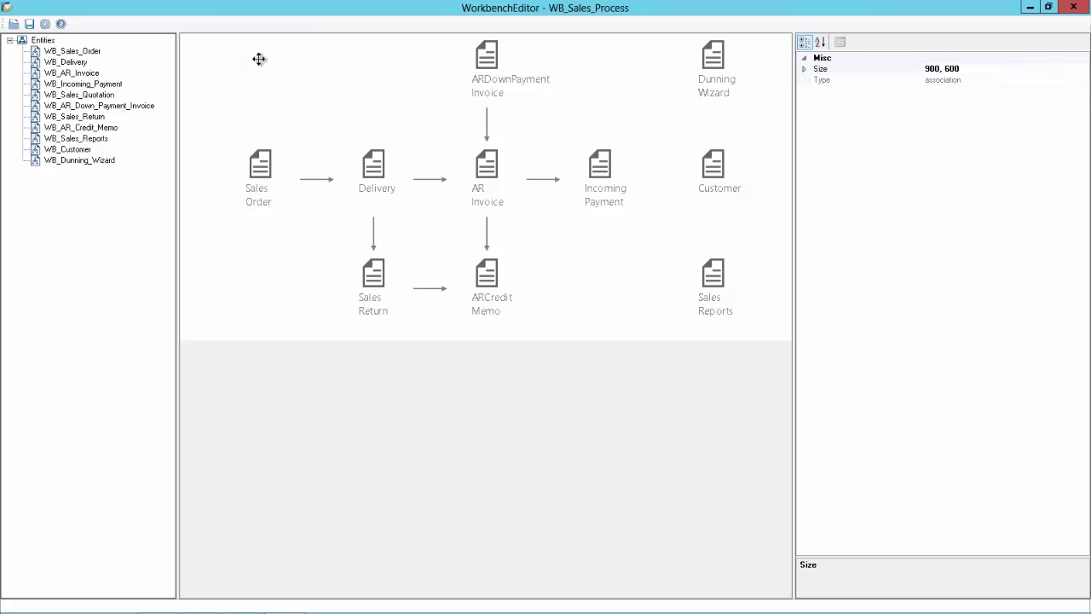
click(489, 56)
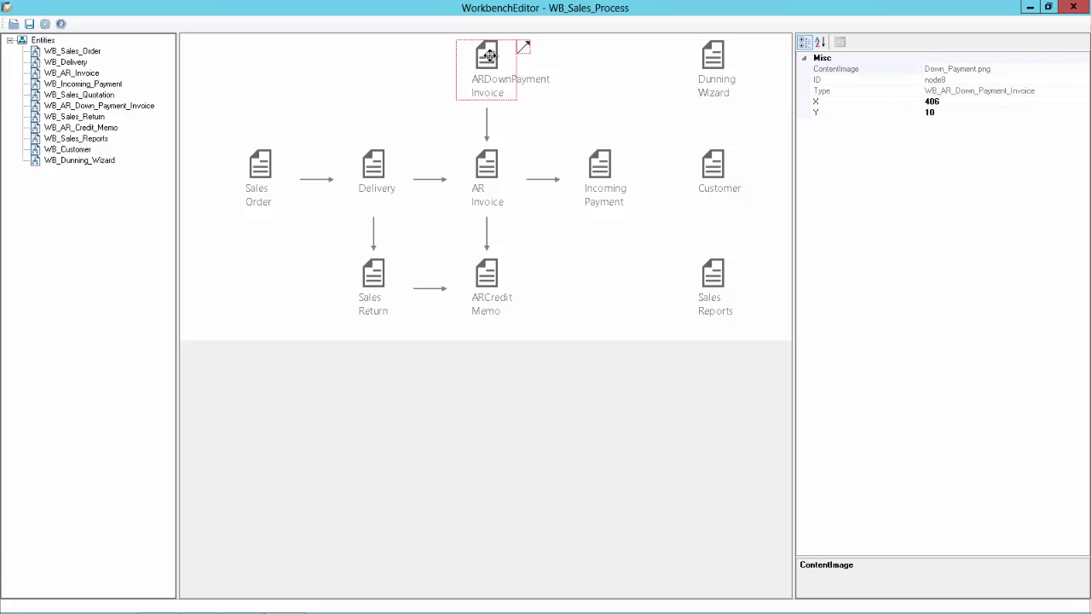
key(Delete)
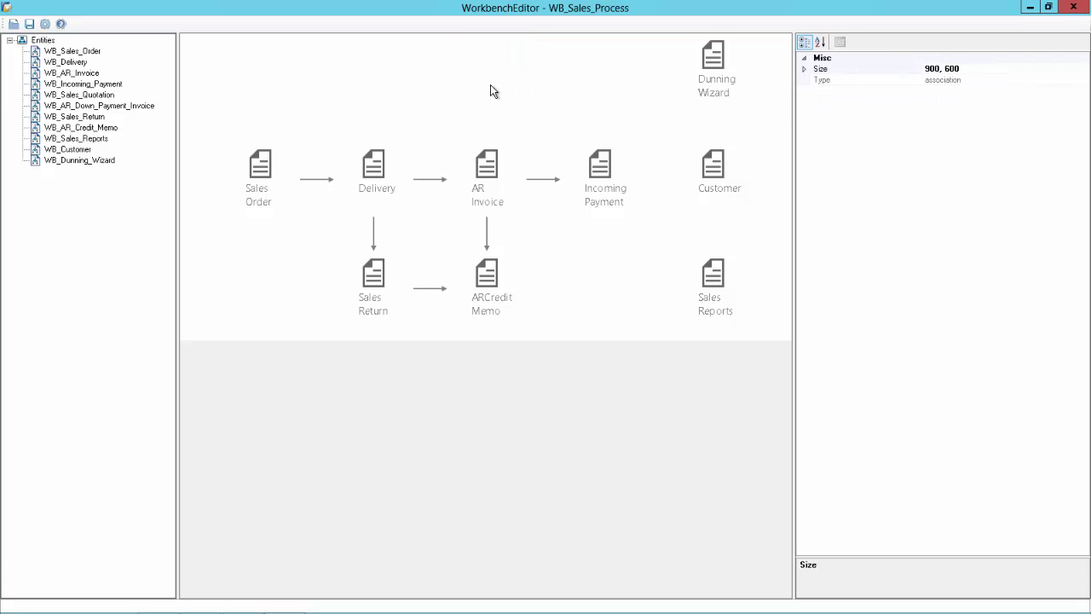
click(432, 290)
key(Delete)
Create a new entity node with CustomizedDescription 'A/R Invoice + Payment'.
right_click(42, 42)
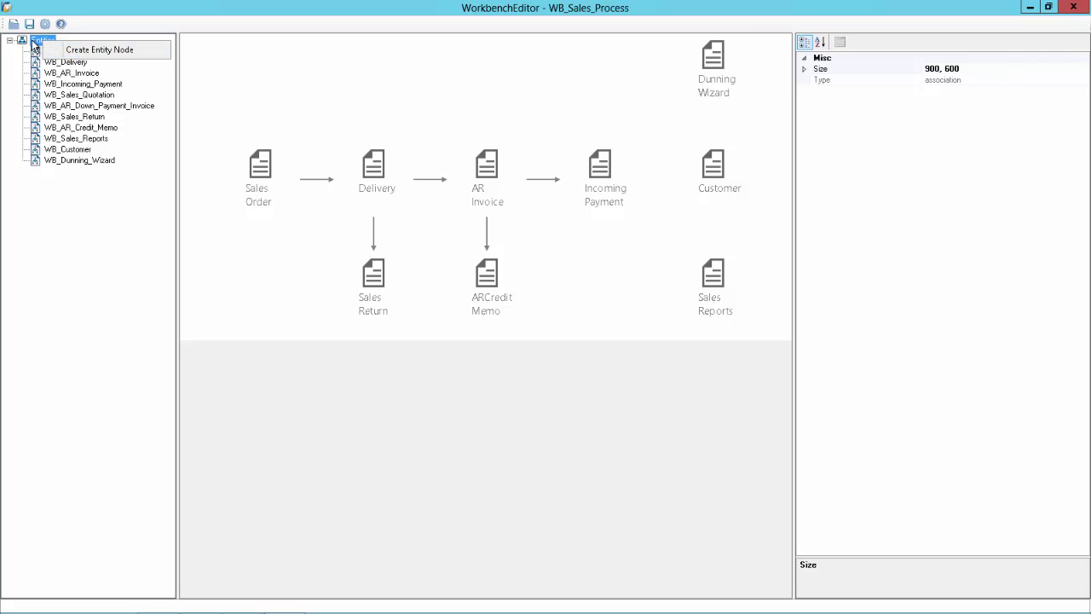
click(87, 52)
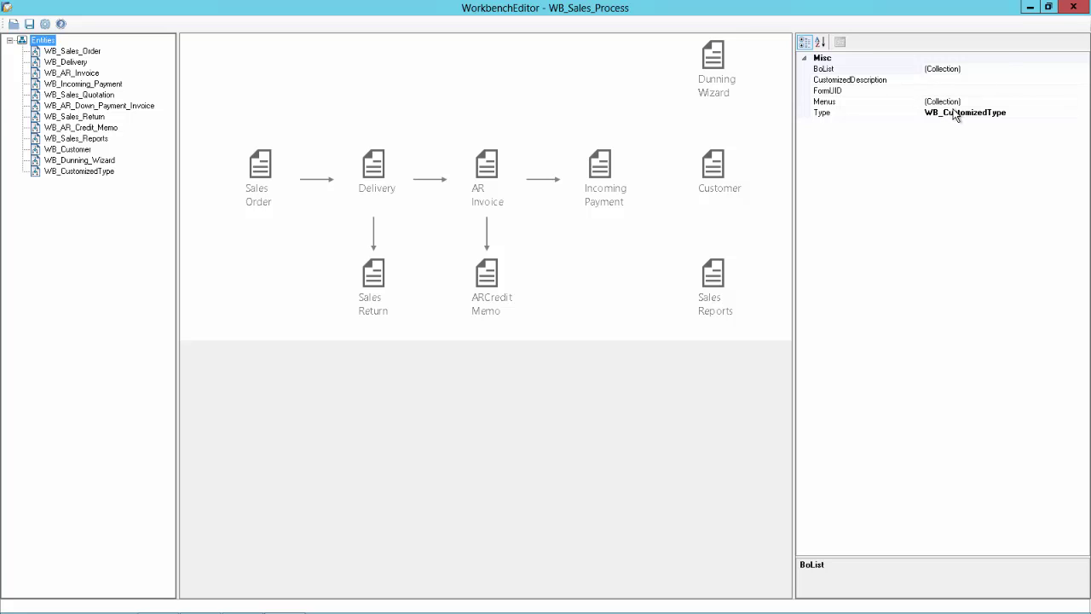
click(942, 81)
click(942, 81)
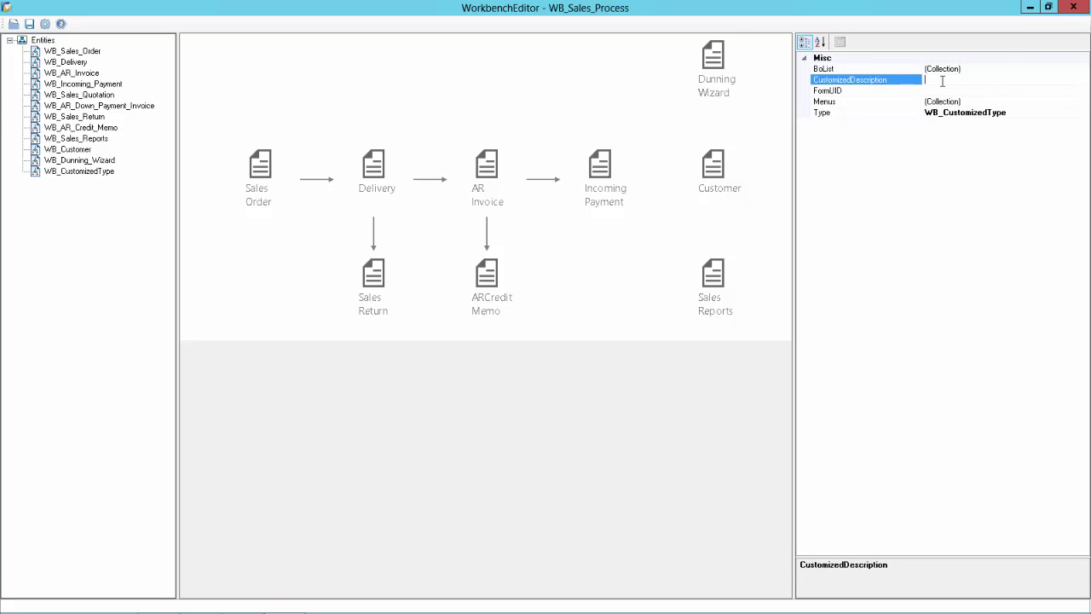
text(A/R Invpoi)
key(BackSpace)
text(ice + Payment)
Enable System Information in Business One and read menu UID 2054 for A/R Invoice + Payment.
key(alt+Tab)
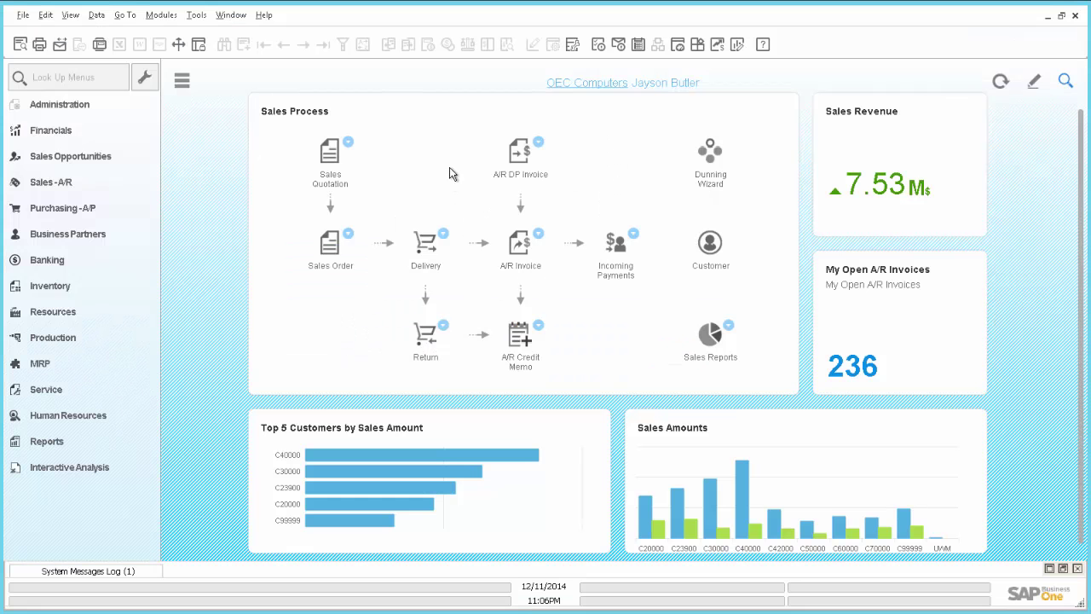
click(69, 15)
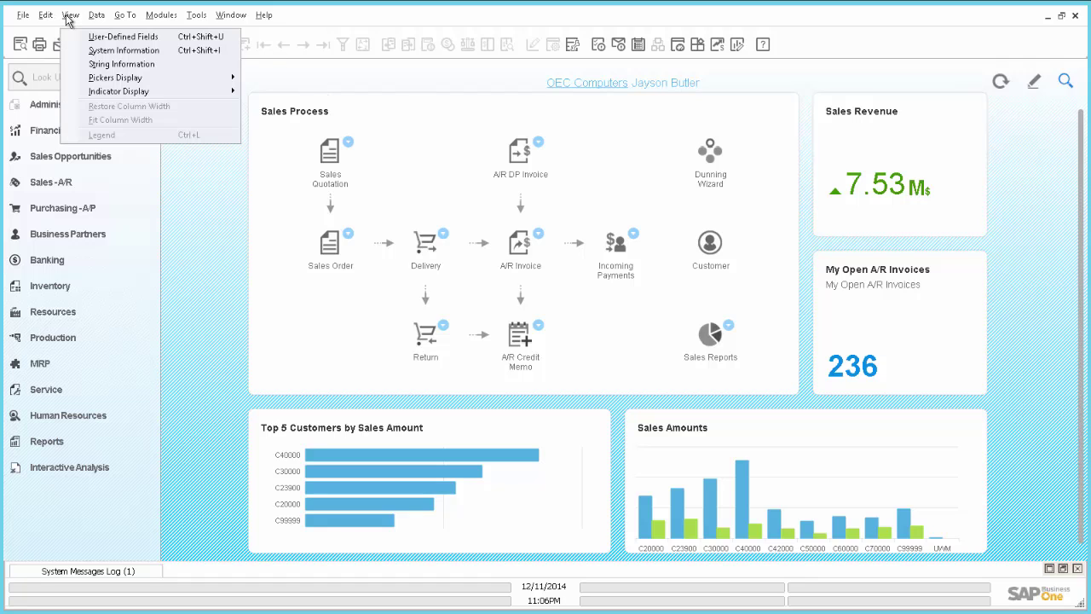
click(91, 53)
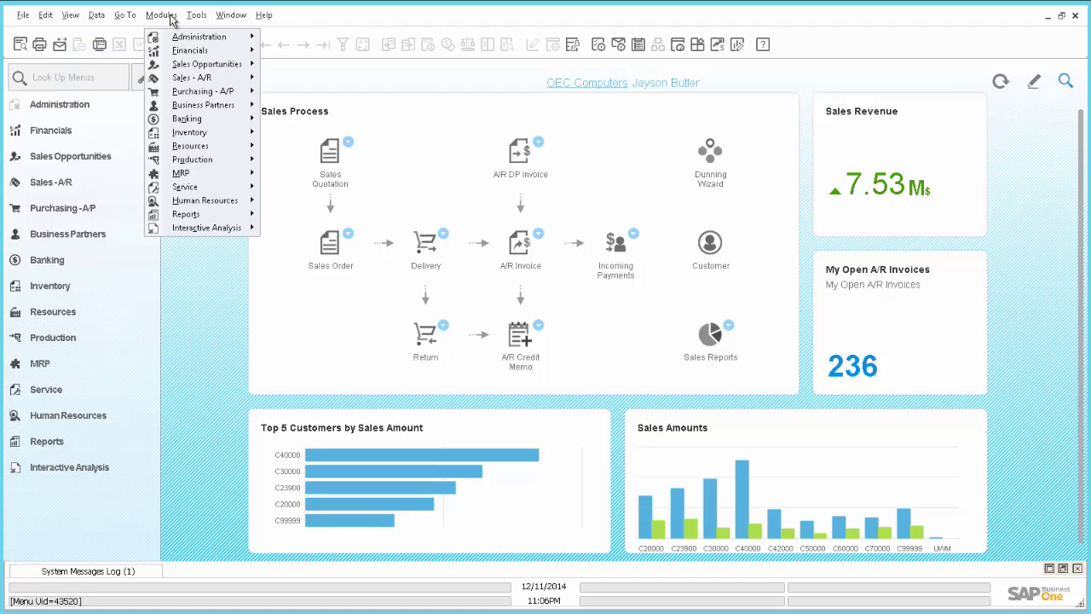
mouse_move(208, 82)
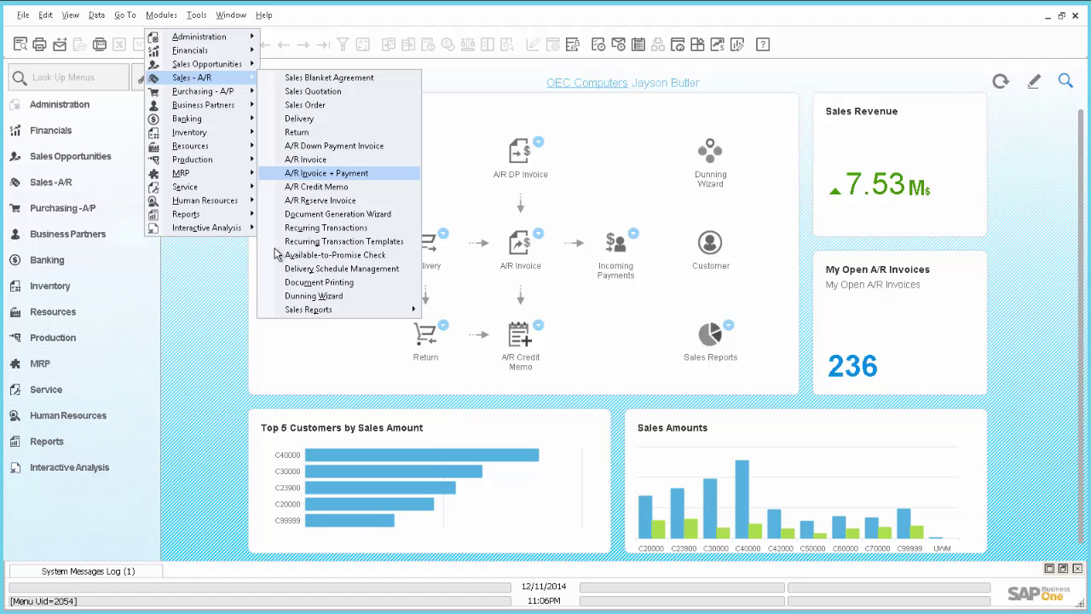
Drag the A/R Invoice + Payment entity onto the diagram above AR Invoice, at X 406, Y 34.
click(209, 517)
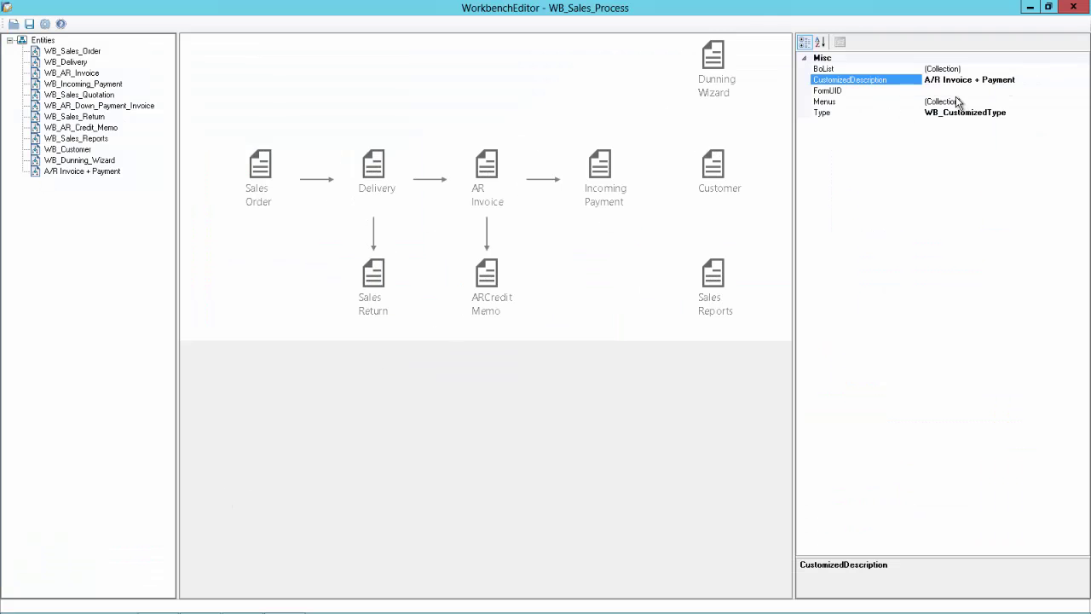
click(952, 88)
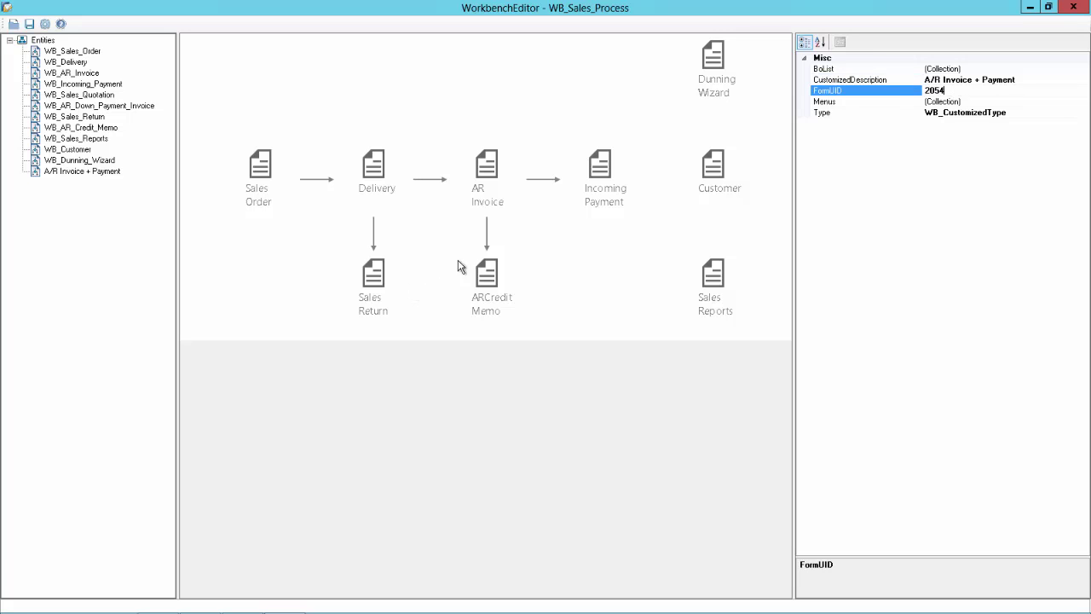
click(249, 242)
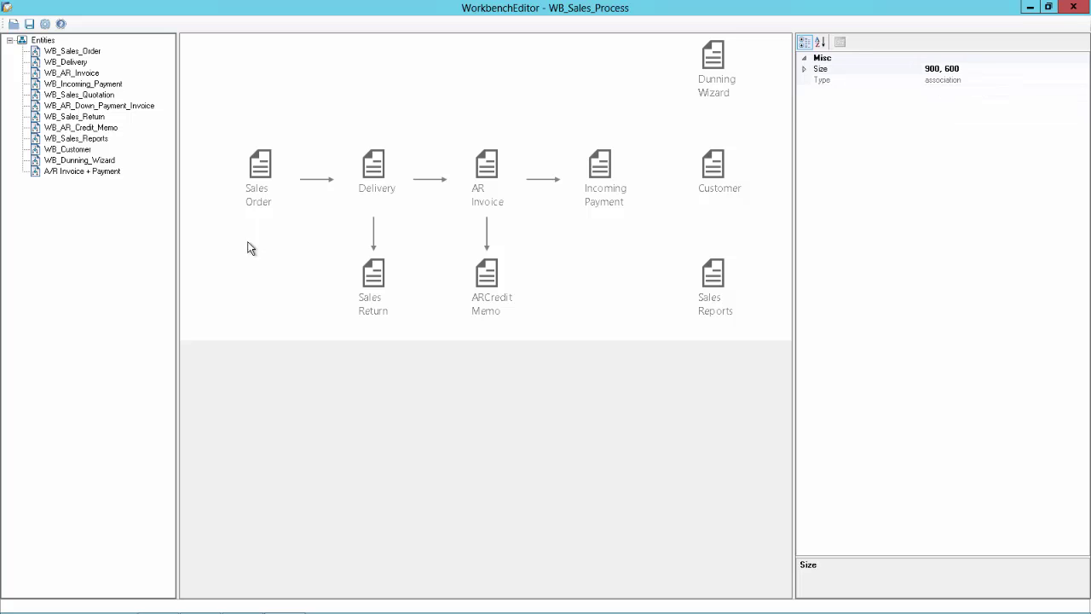
click(75, 173)
drag(75, 173, 474, 72)
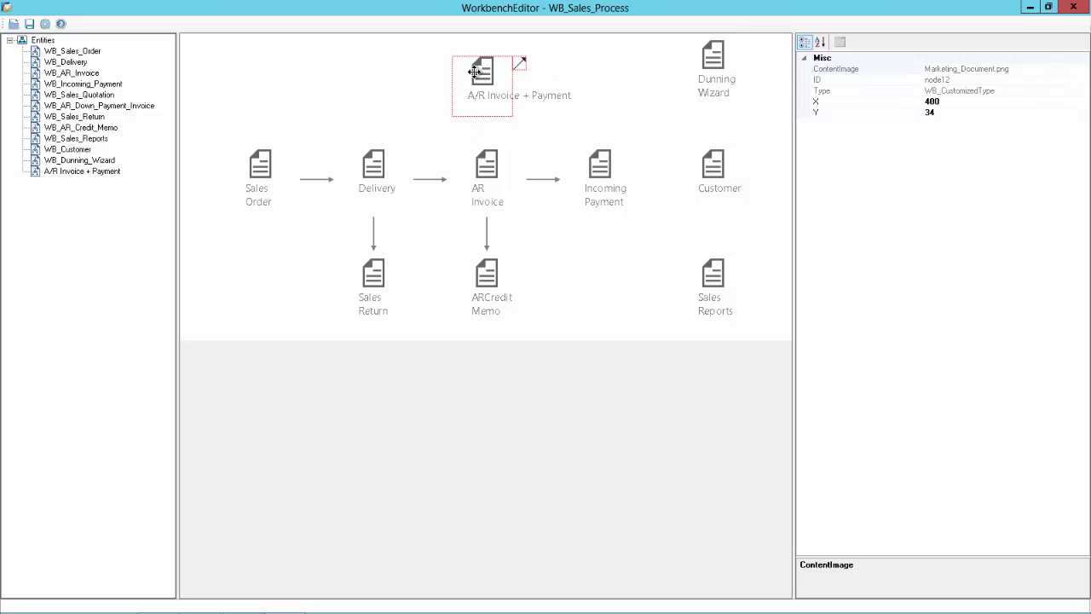
click(483, 165)
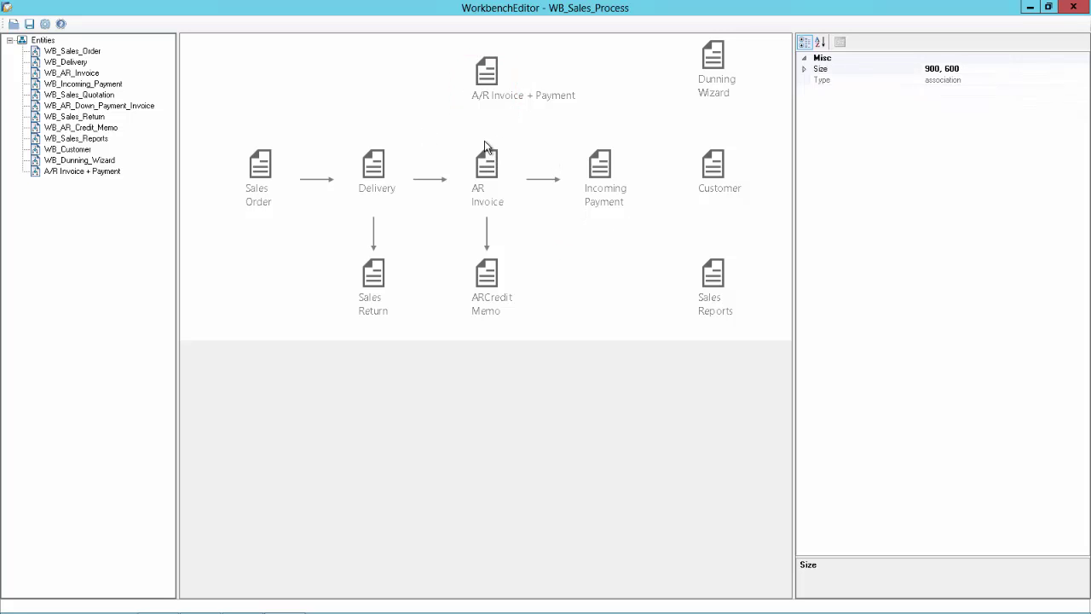
Move the A/R Invoice + Payment node up to Y 10, level with Dunning Wizard.
click(716, 60)
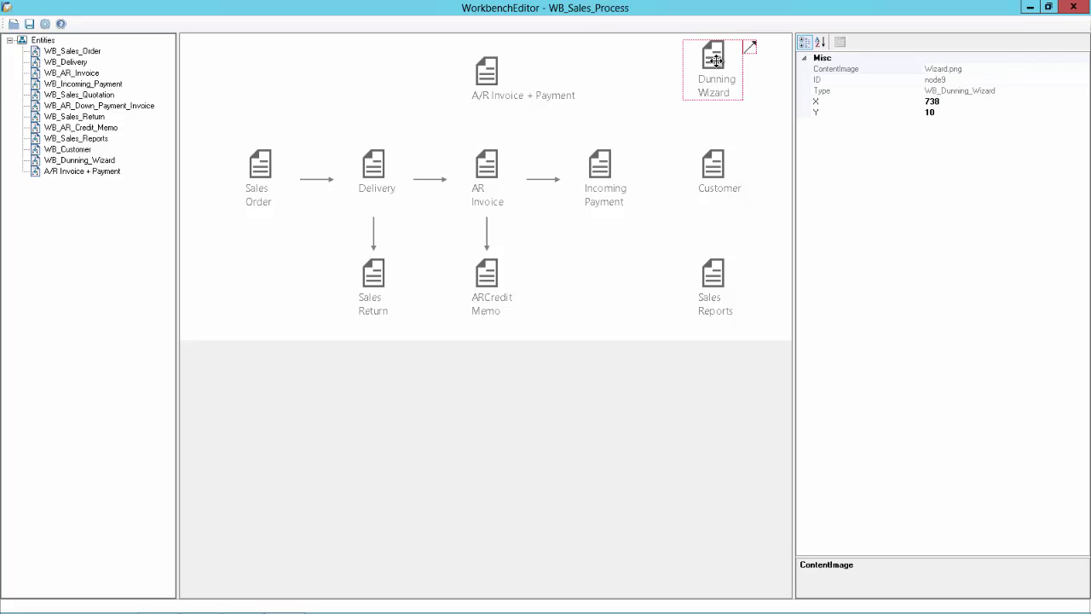
click(500, 77)
click(937, 111)
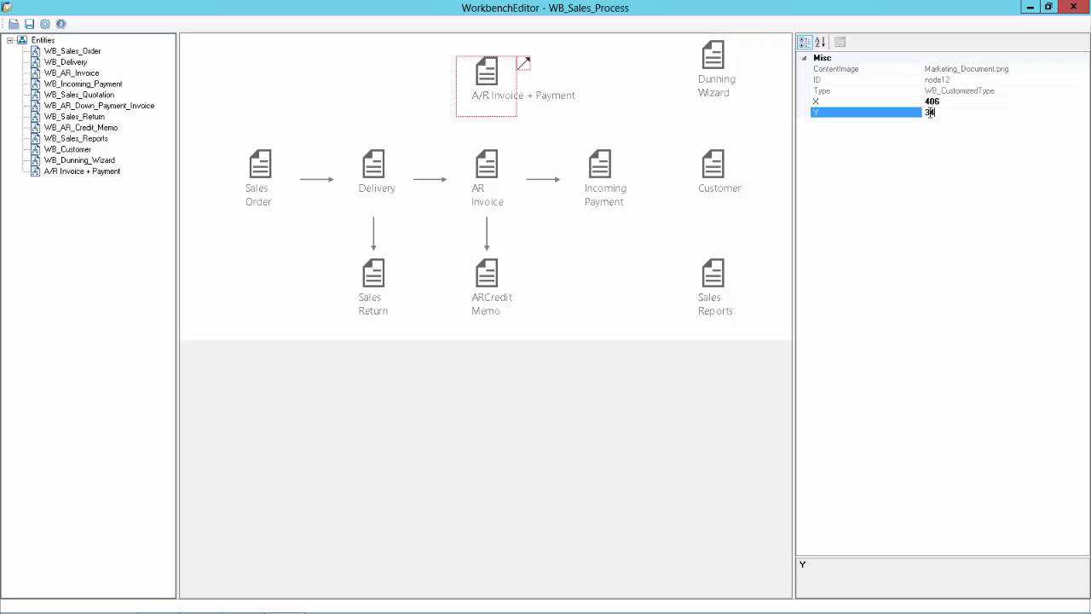
key(BackSpace)
key(BackSpace)
text(1)
key(Return)
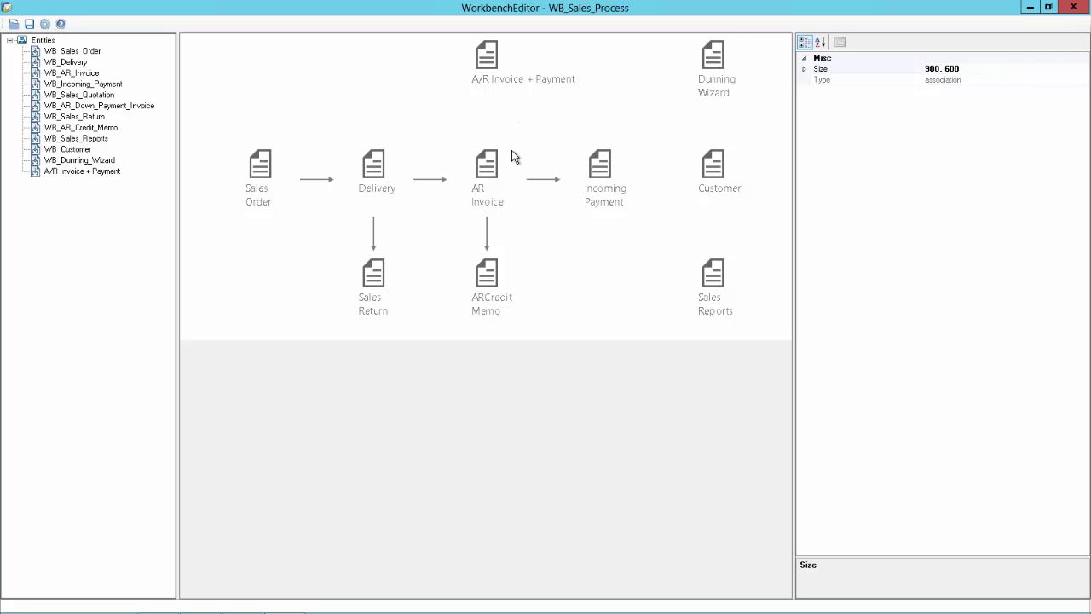
click(486, 163)
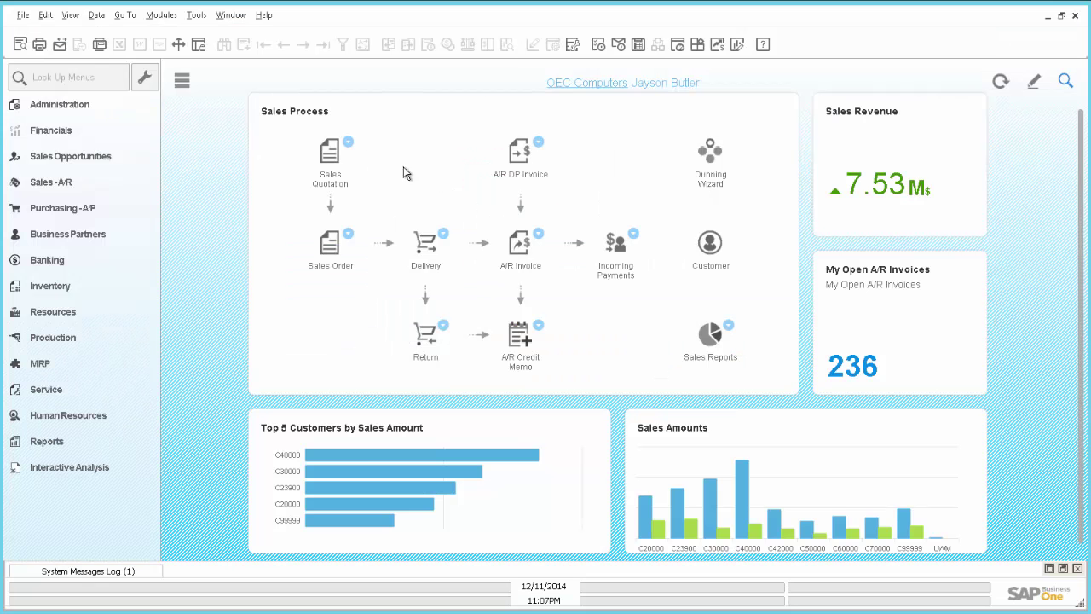
click(538, 237)
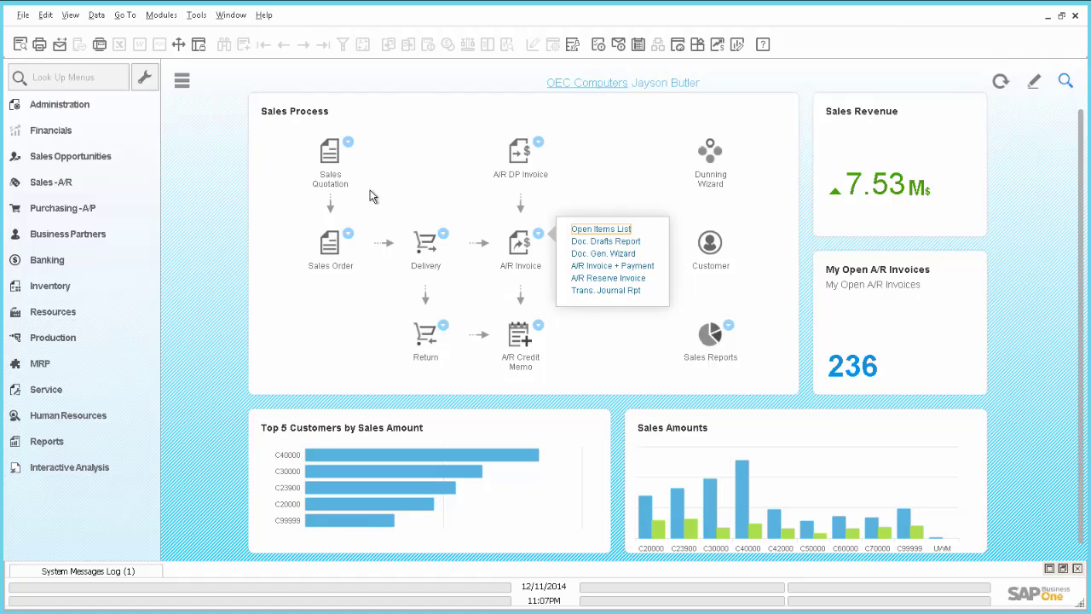
click(350, 235)
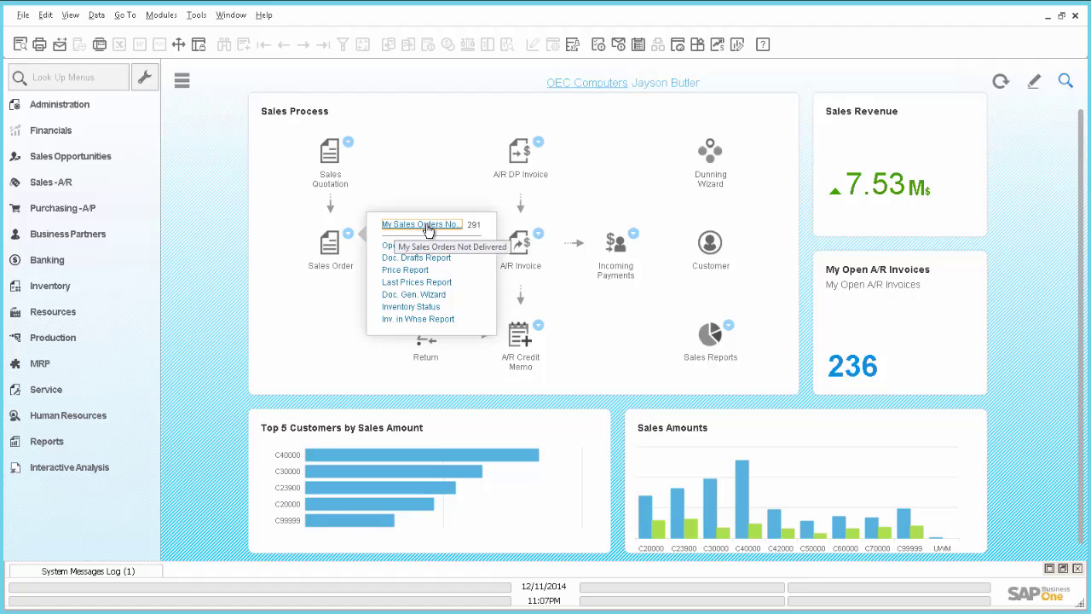
click(427, 226)
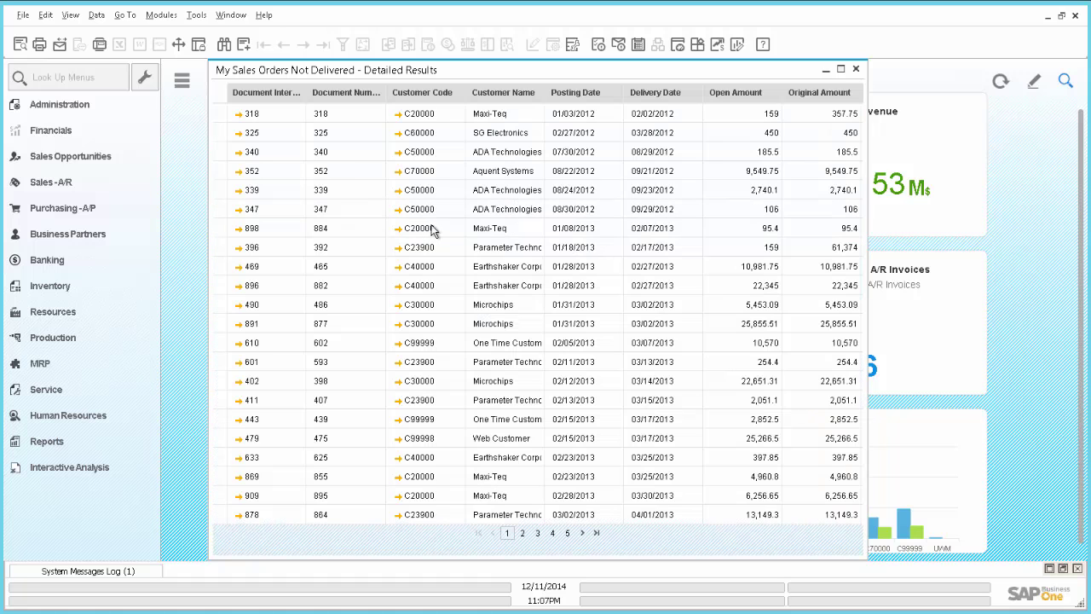
click(857, 70)
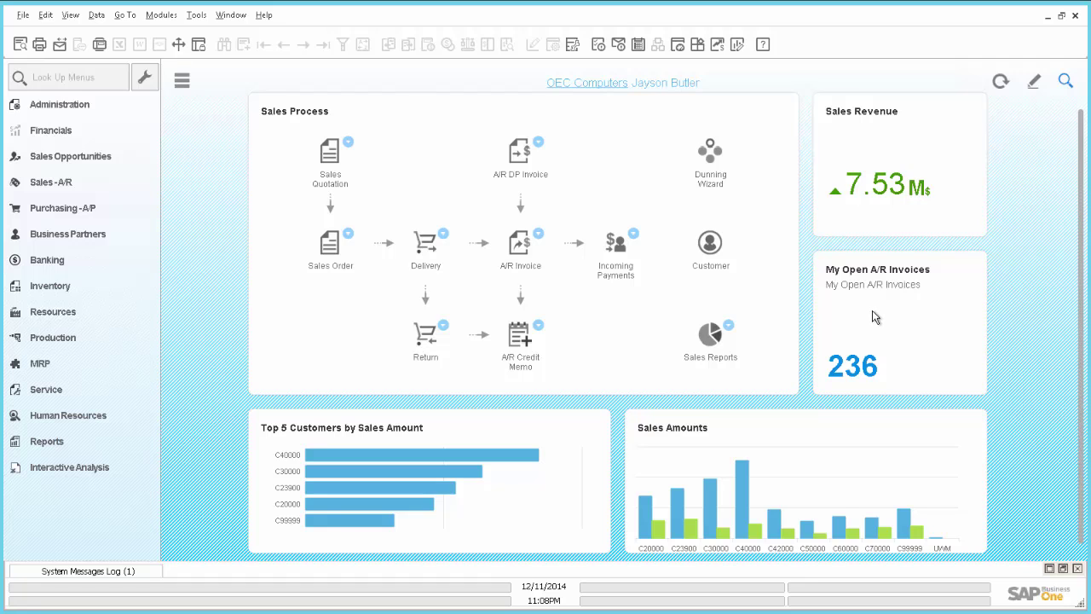
click(539, 235)
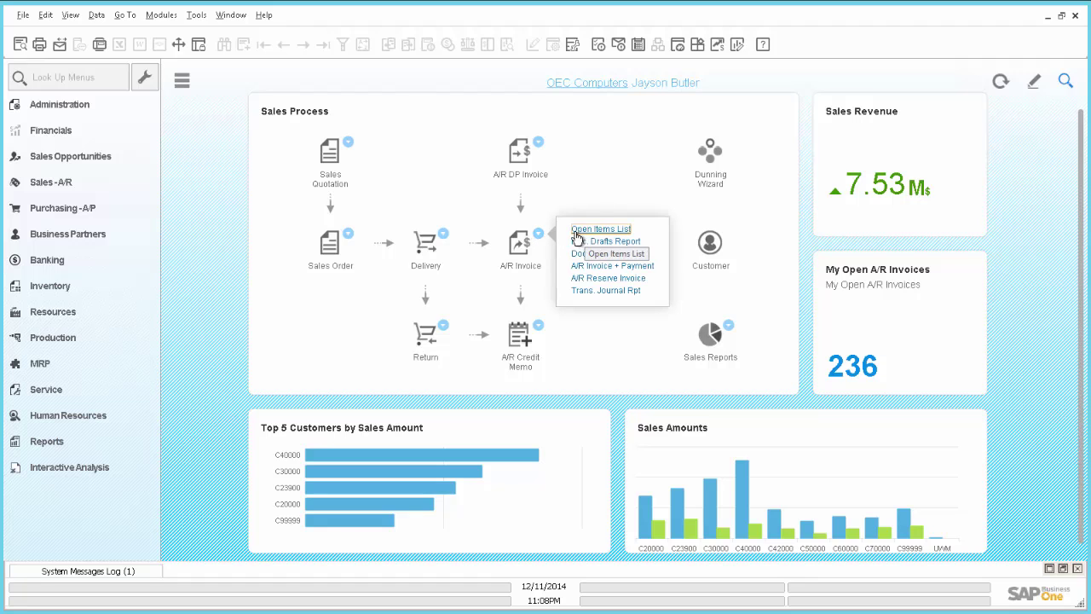
click(543, 239)
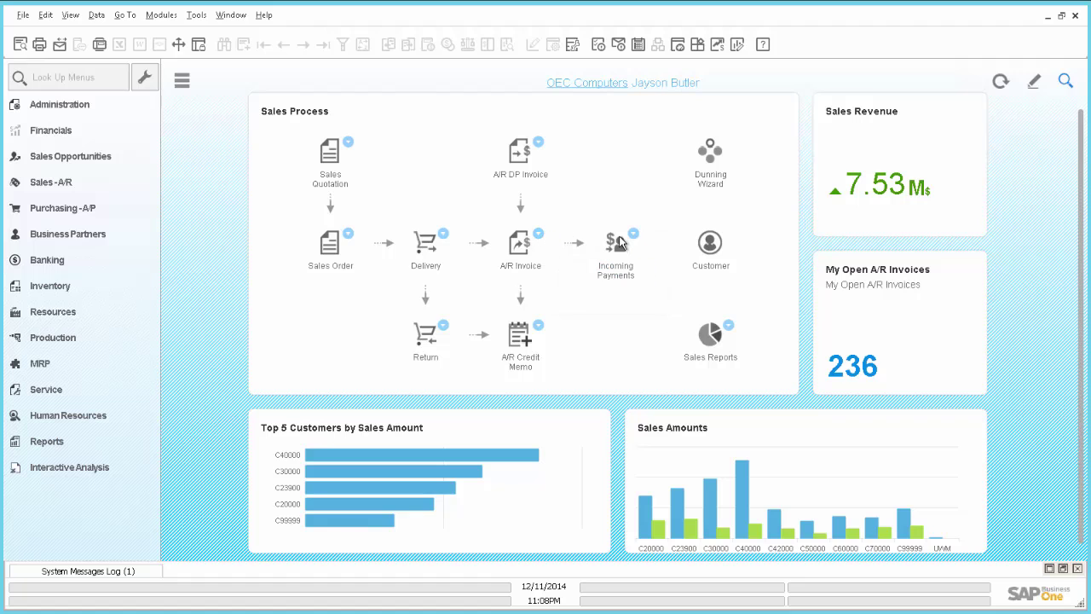
Run SELECT * FROM OBOI in the Query Generator to list the count widgets.
click(196, 16)
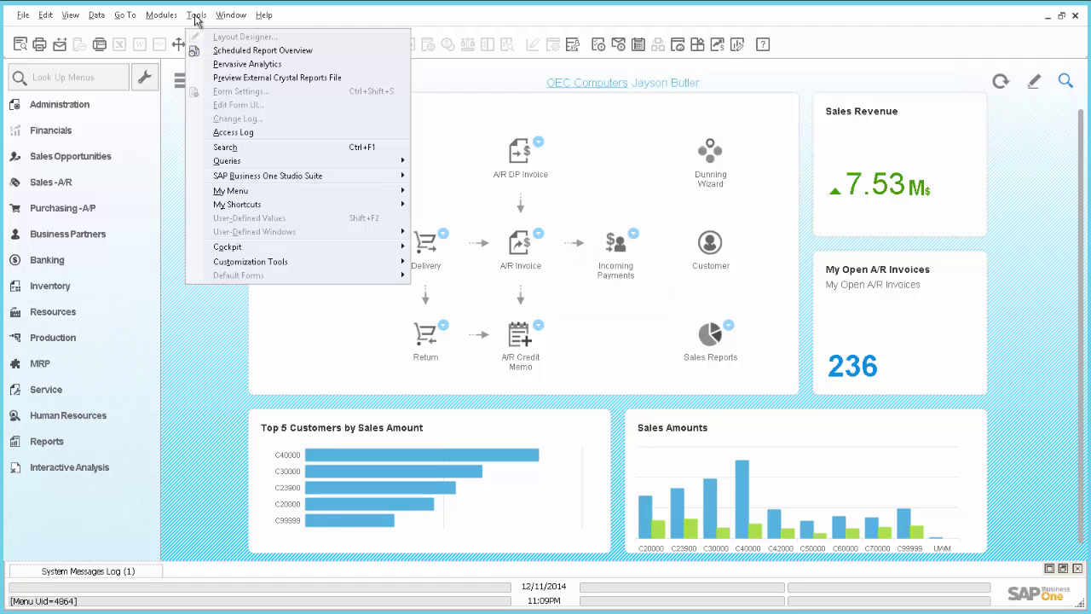
mouse_move(226, 166)
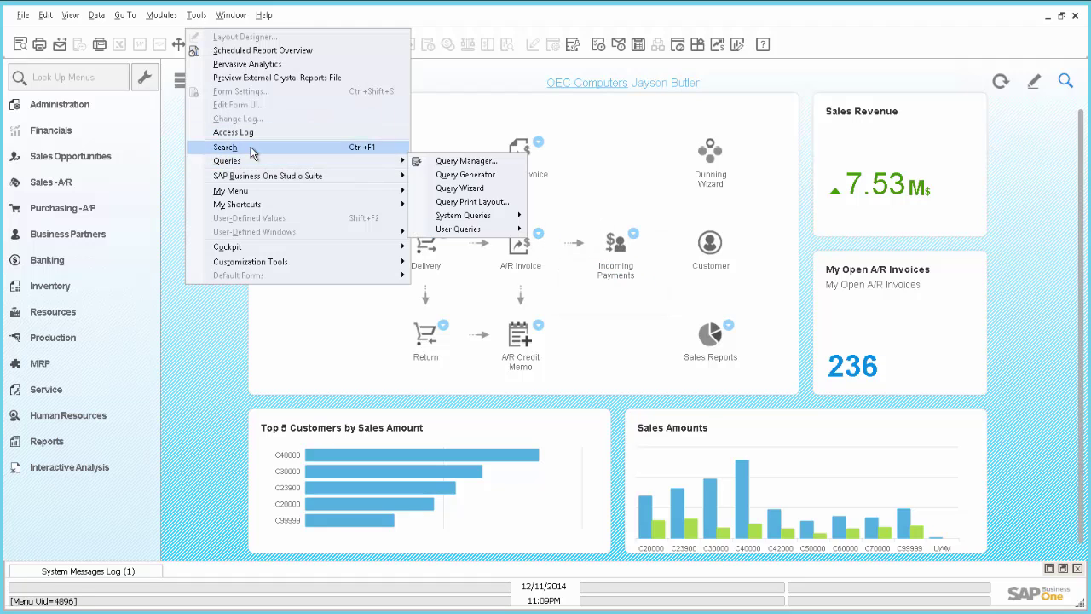
click(445, 175)
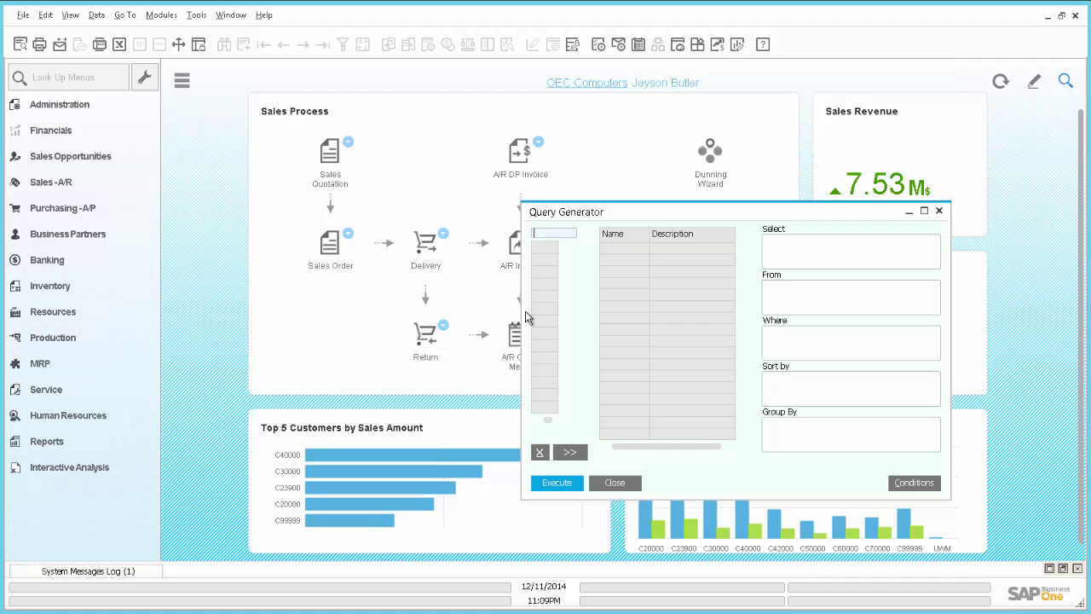
text(OBOI)
key(Tab)
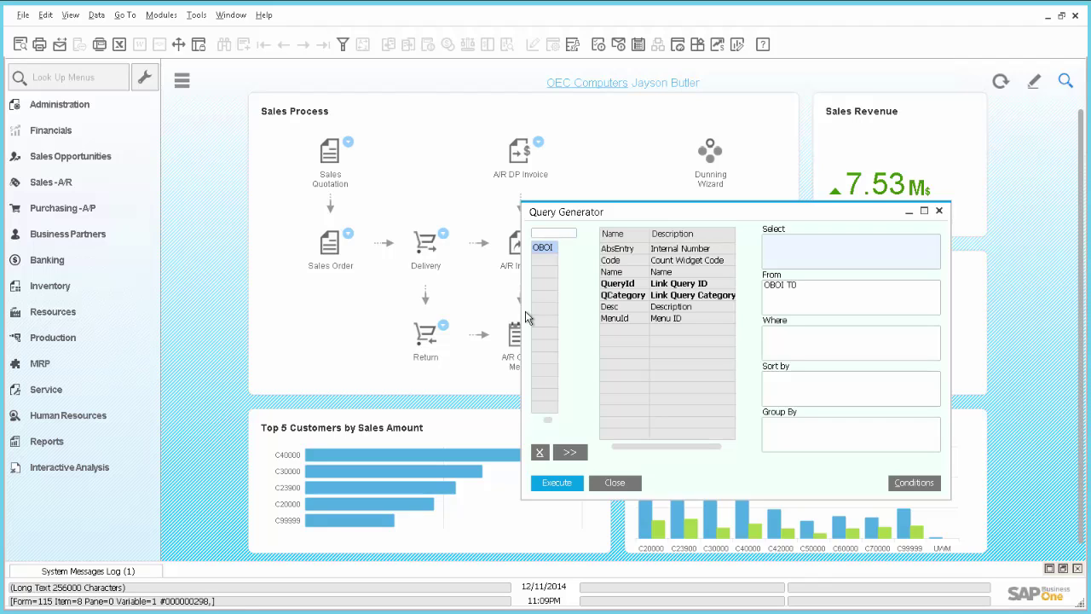
click(563, 490)
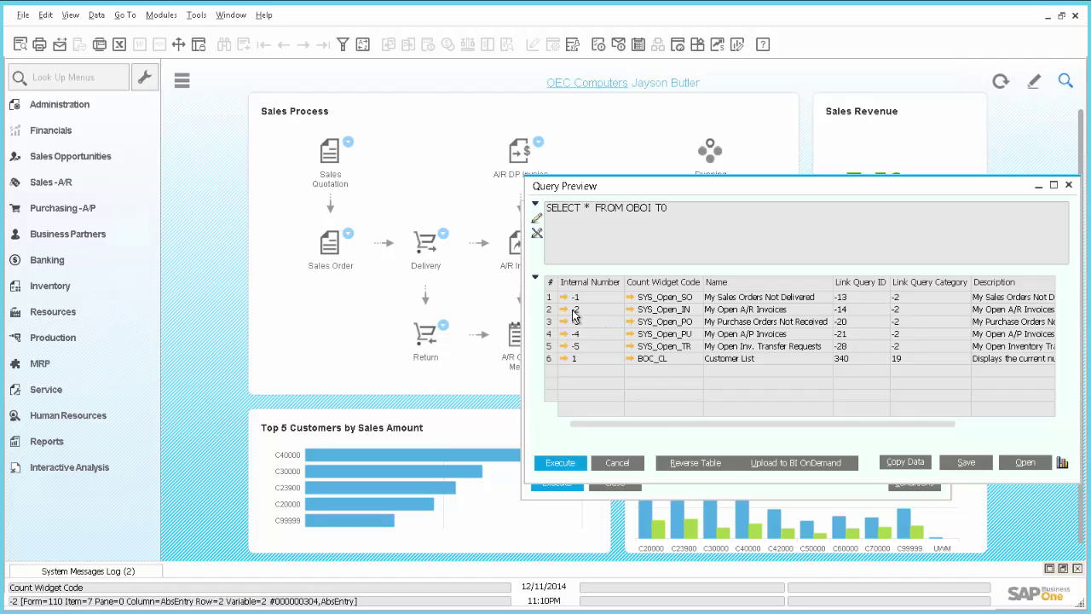
Close the query results preview and query generator, returning to Workbench Editor.
click(618, 462)
click(614, 482)
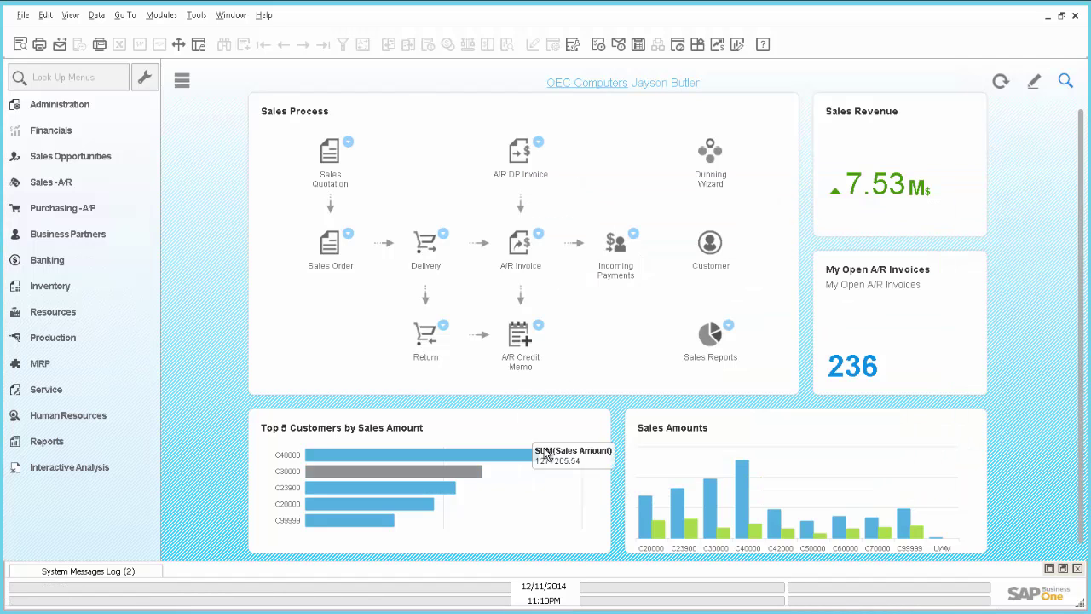
key(alt+Tab)
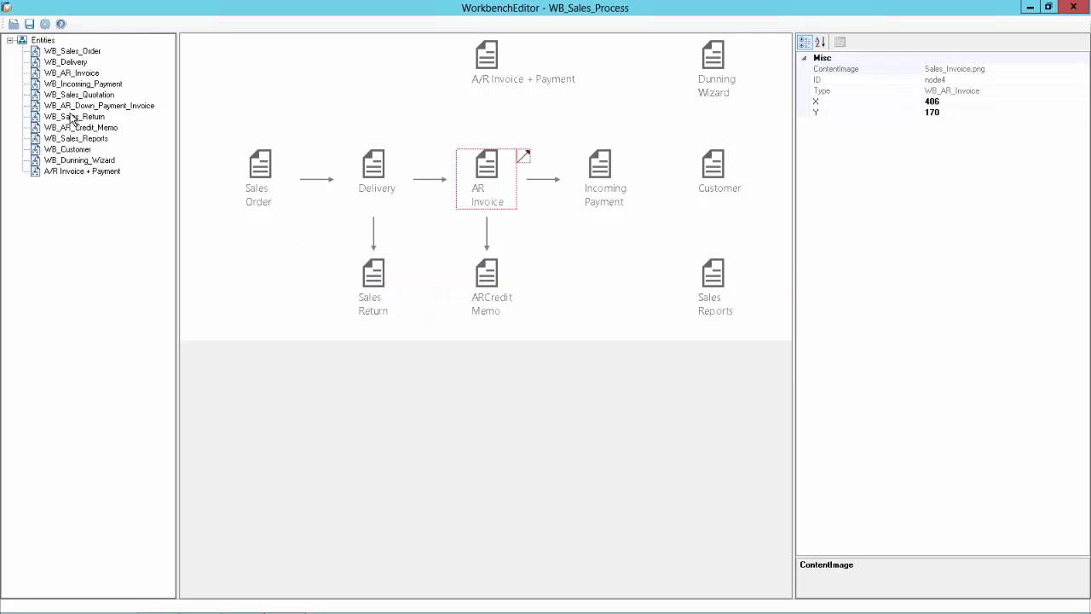
Add a business object with BoID -2, 'My Open A/R Invoices', to WB_AR_Invoice's BoList.
click(75, 74)
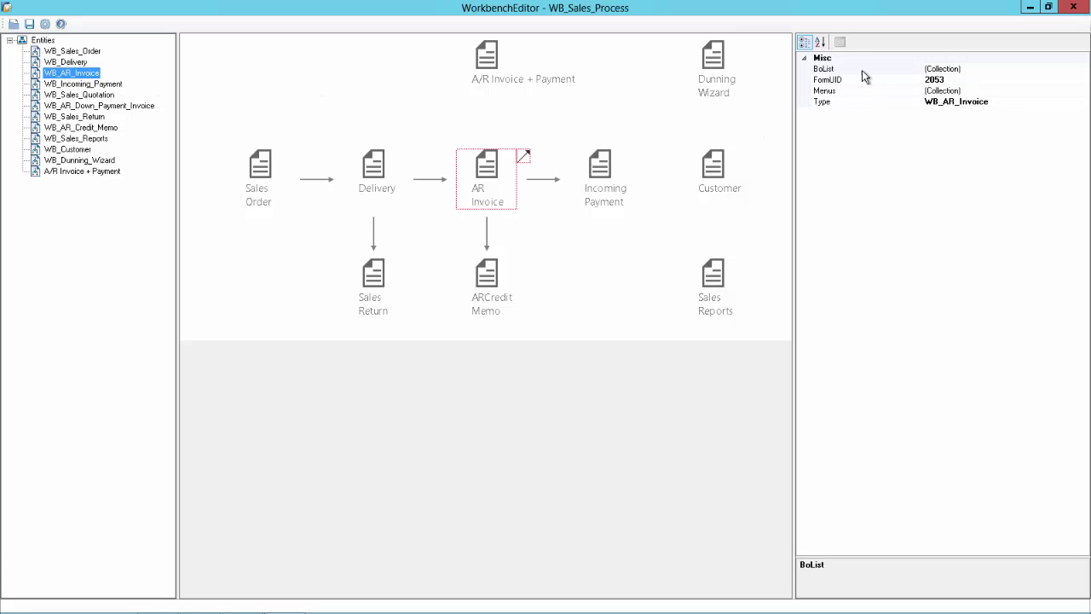
click(947, 73)
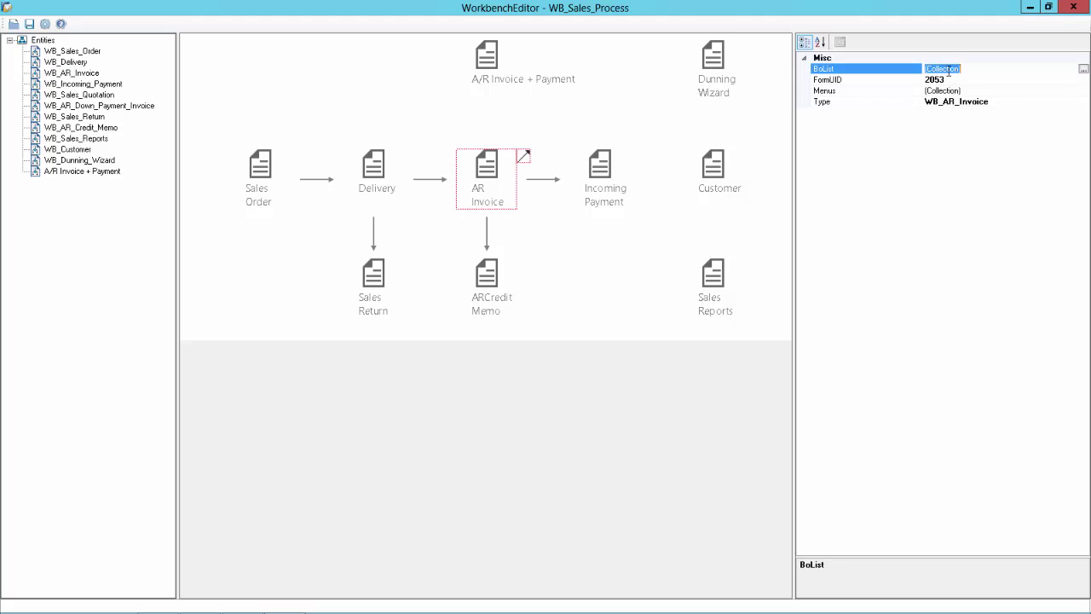
click(1084, 69)
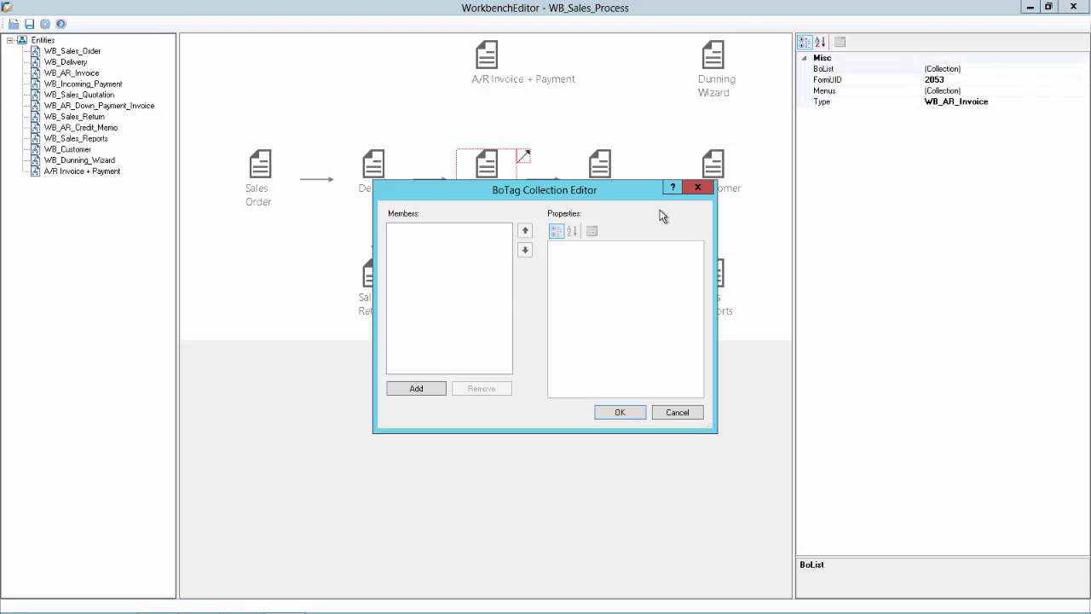
click(417, 390)
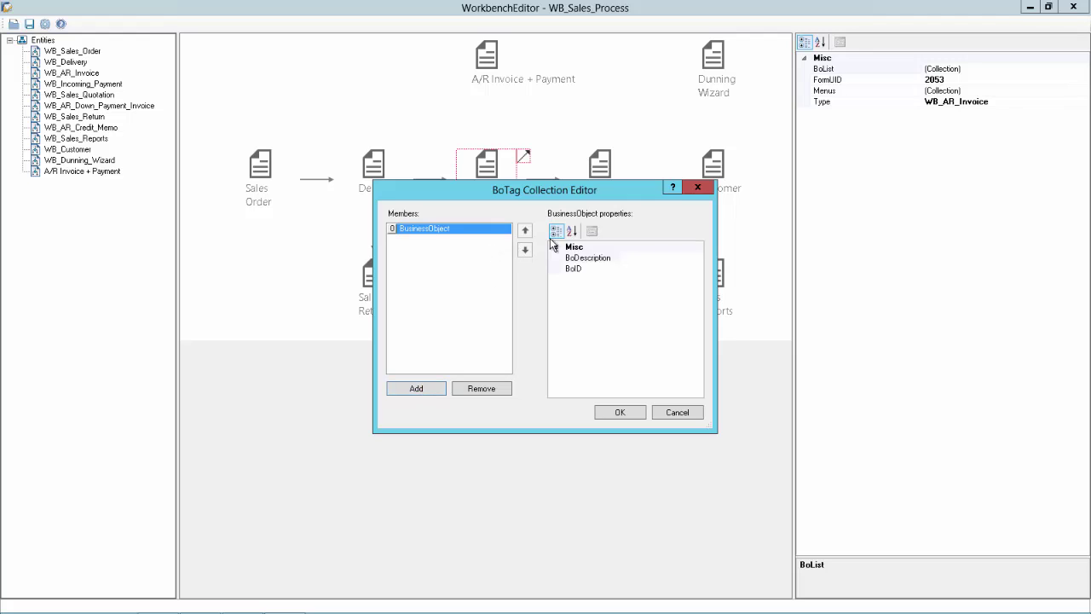
click(637, 269)
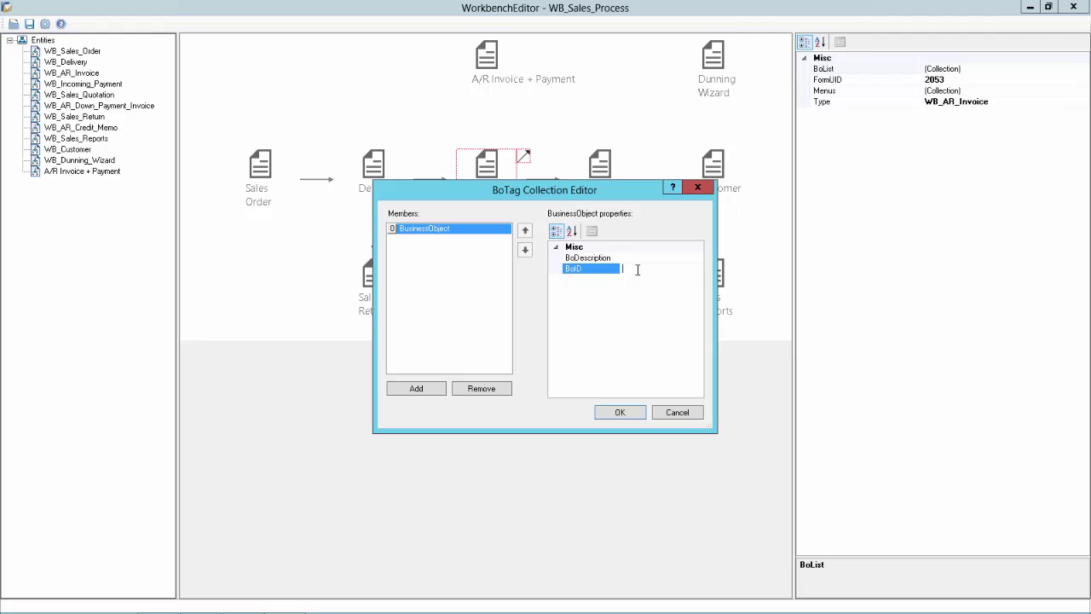
click(632, 258)
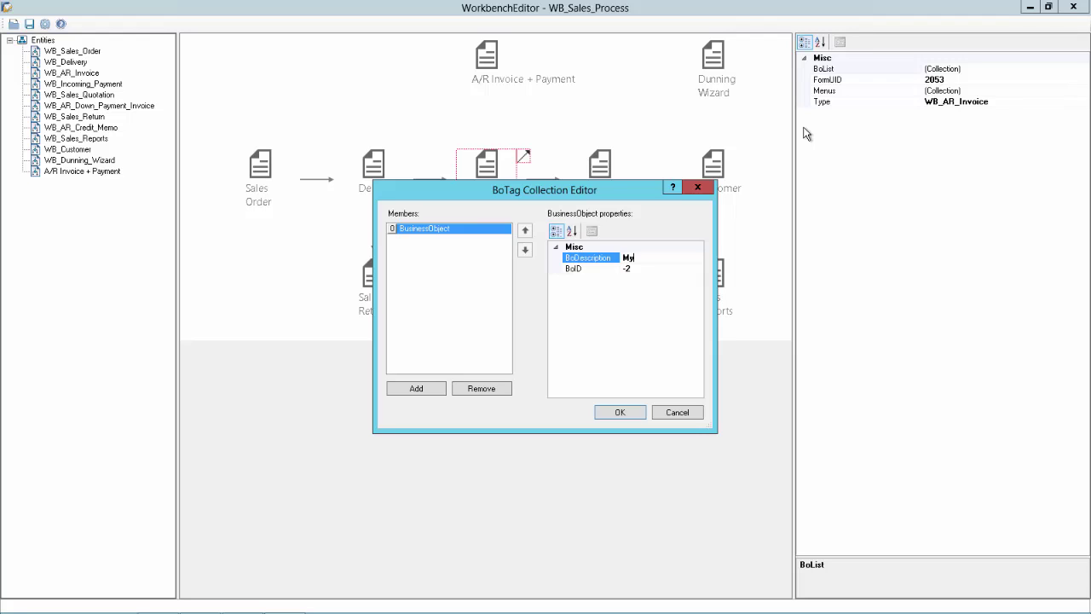
text(My Open A/R Invoices)
click(629, 413)
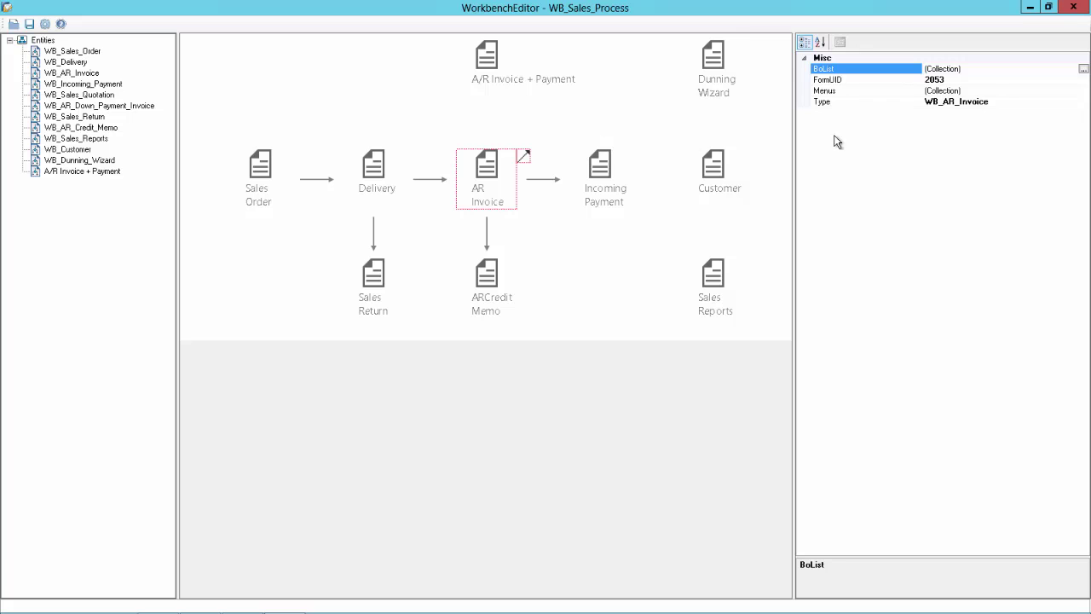
click(716, 163)
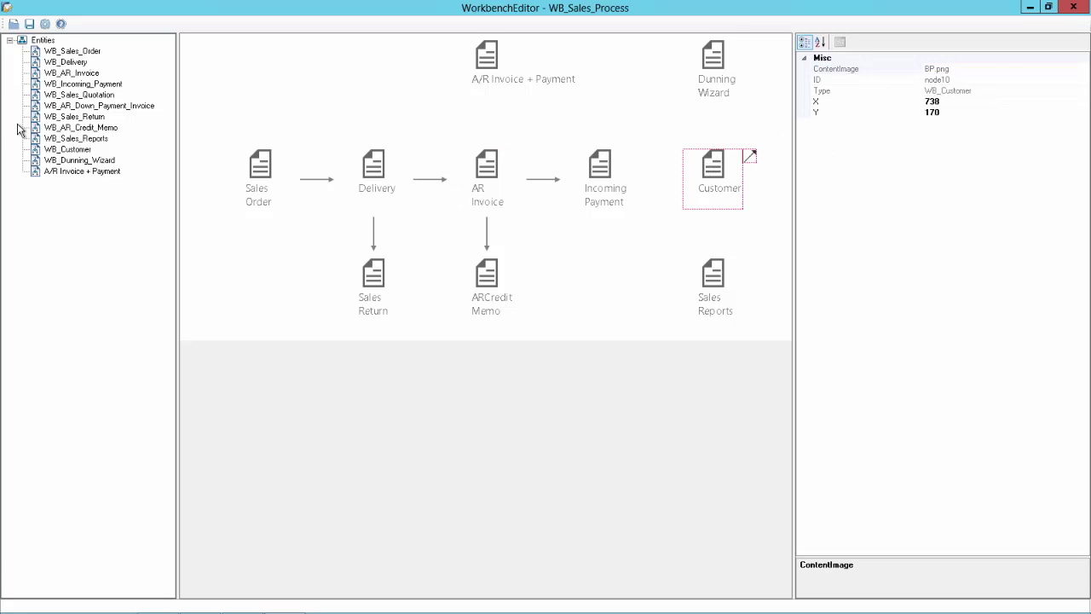
click(49, 150)
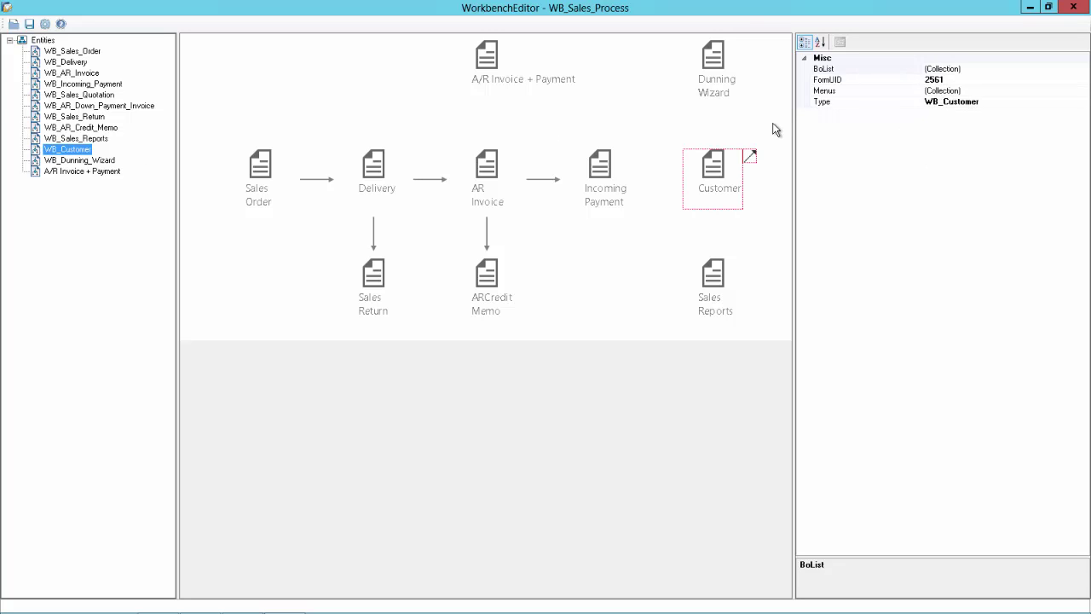
key(alt+Tab)
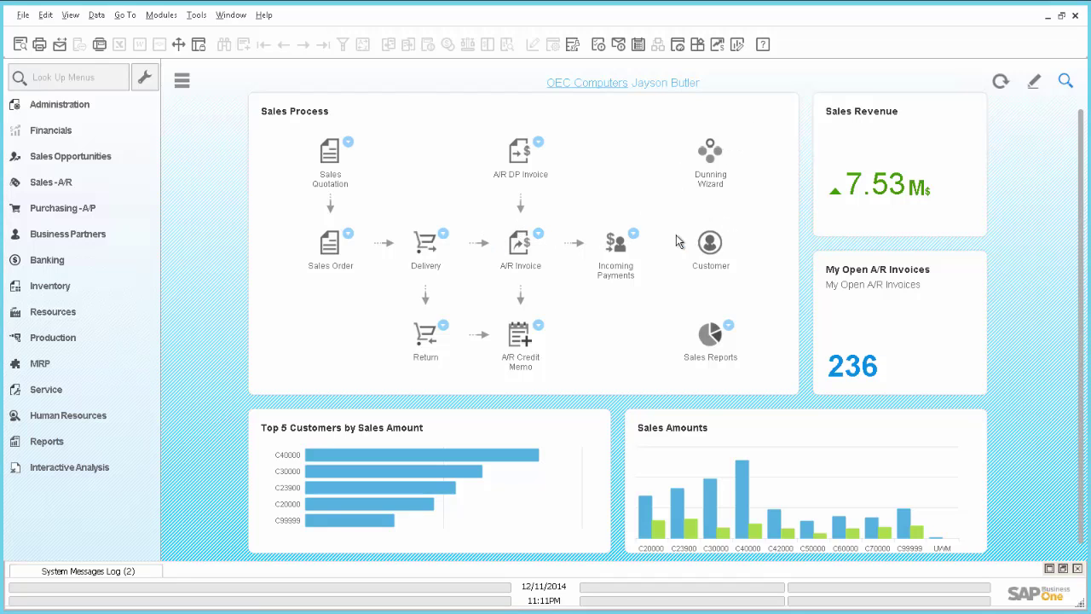
click(633, 234)
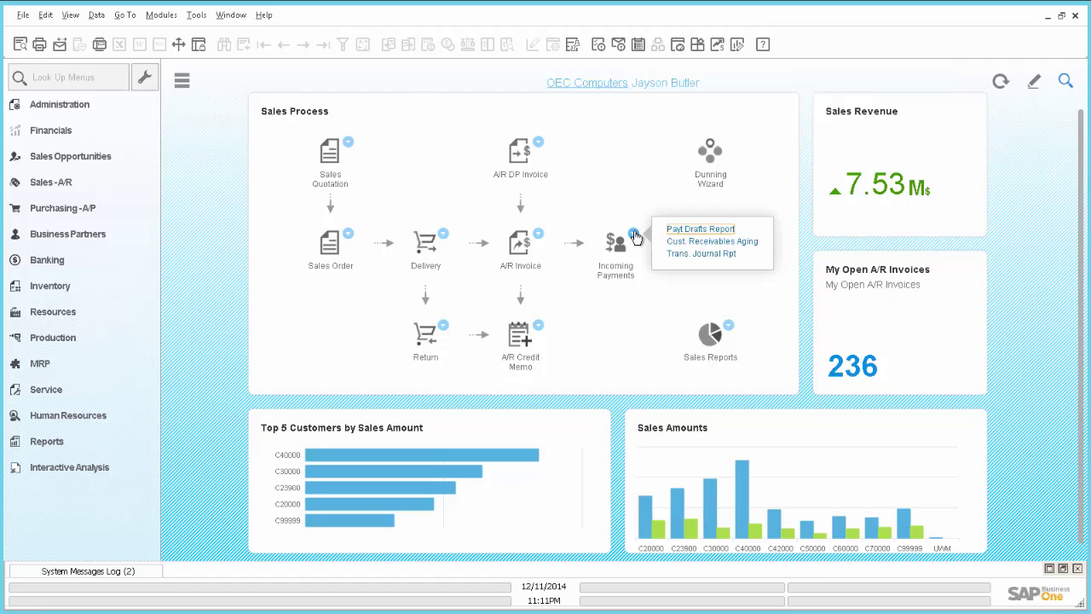
click(635, 367)
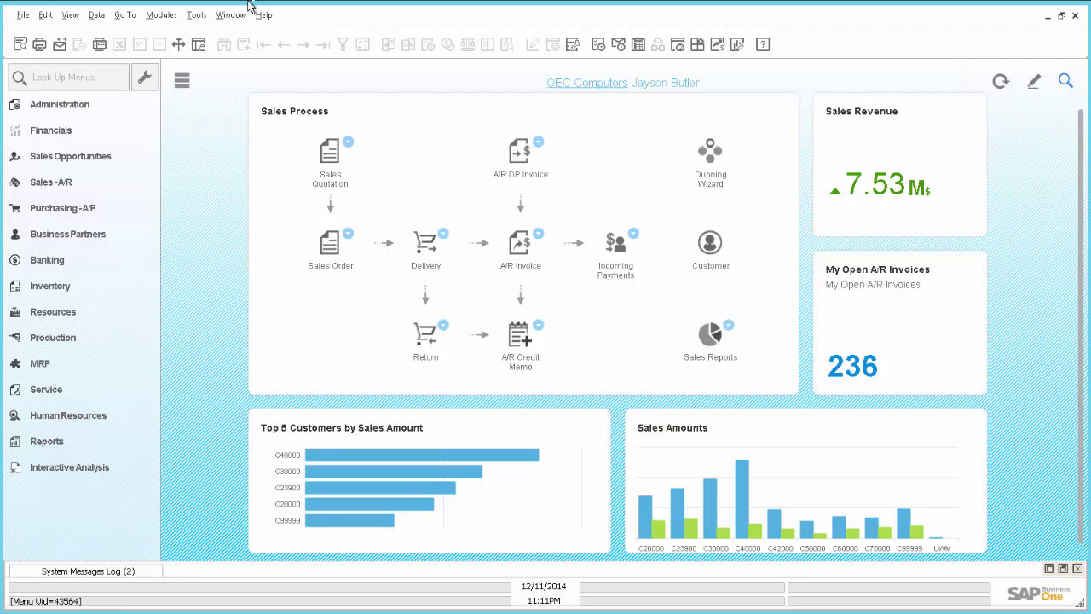
click(163, 17)
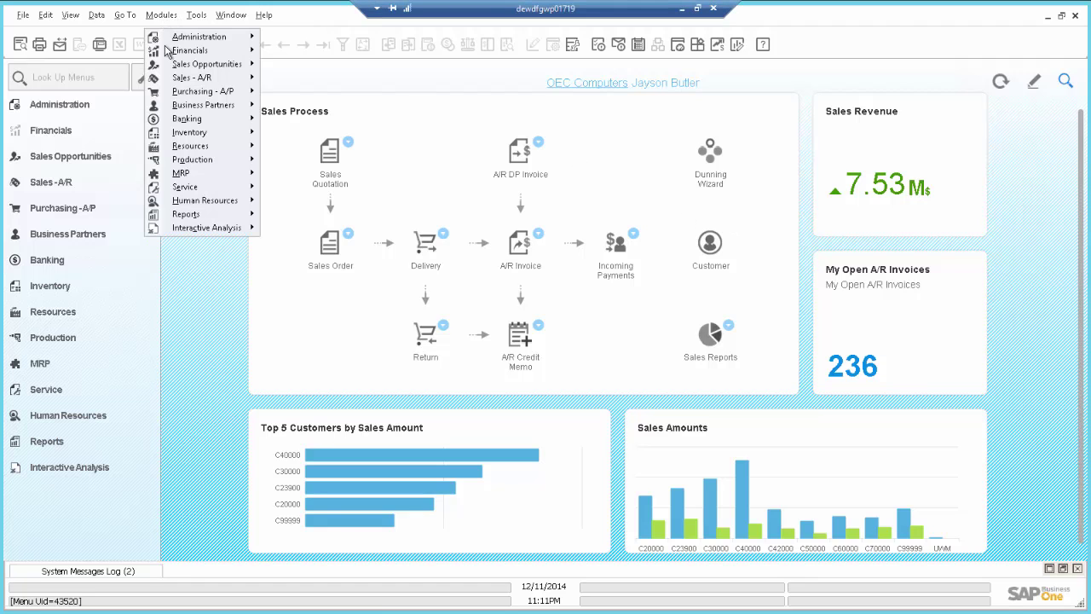
mouse_move(227, 106)
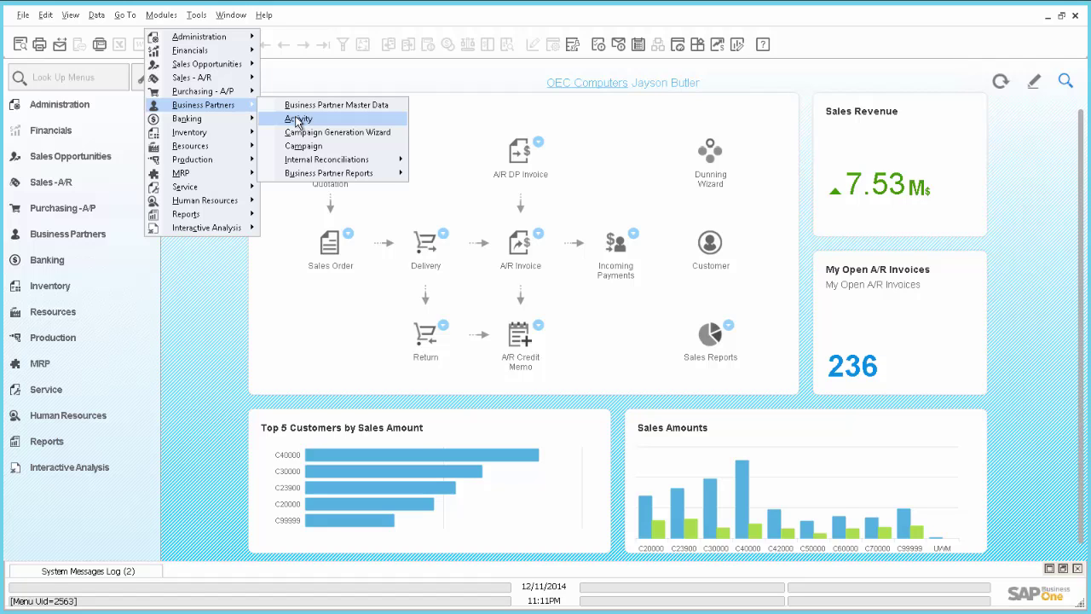
click(298, 120)
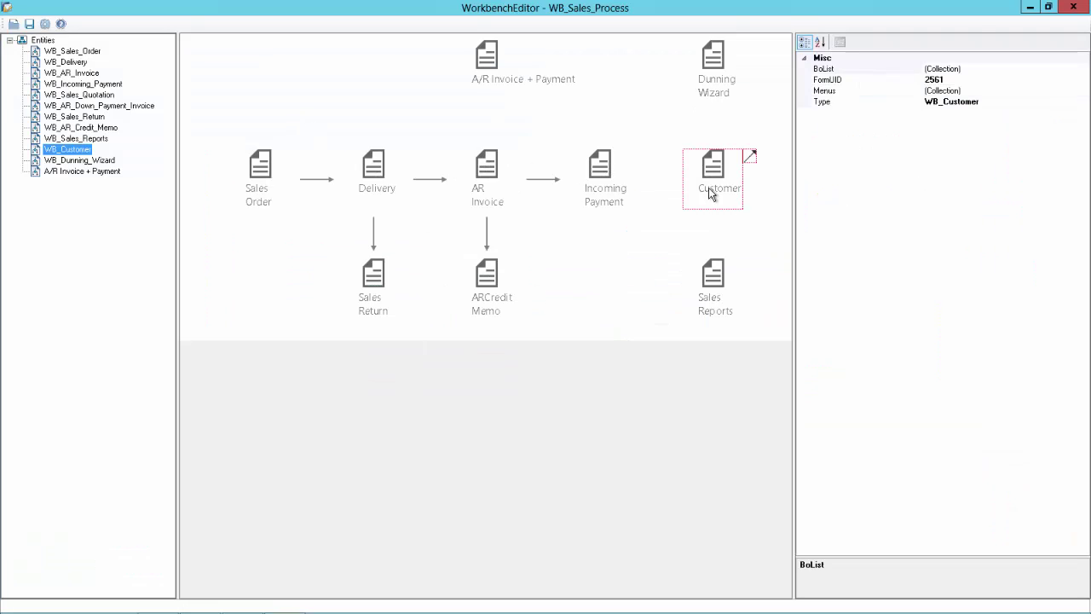
Add an Activity menu entry with MenuUID 2563 to the Customer node's Menus collection.
click(712, 194)
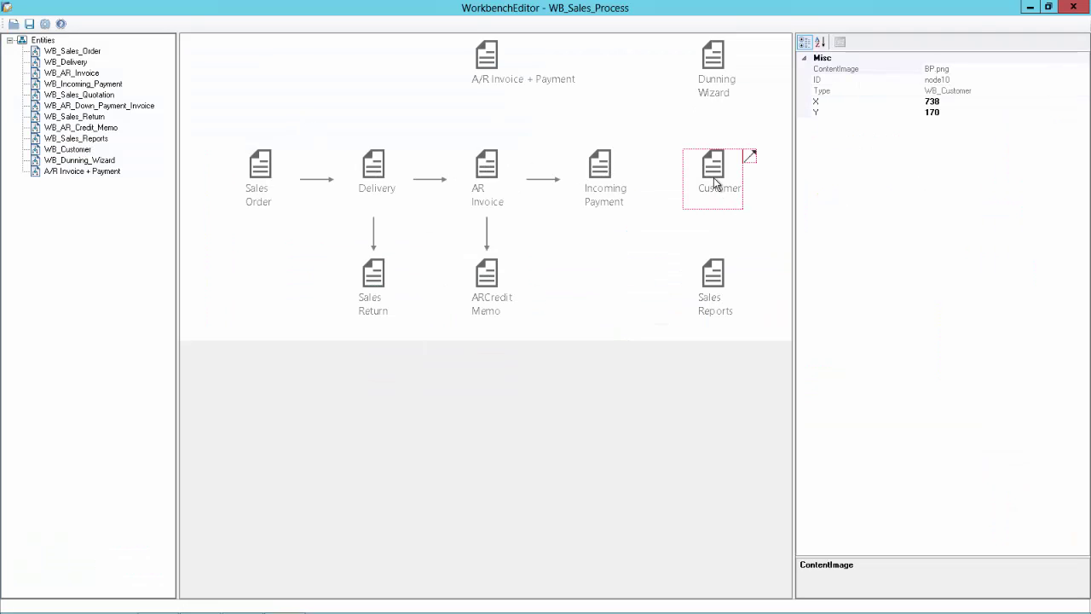
click(58, 152)
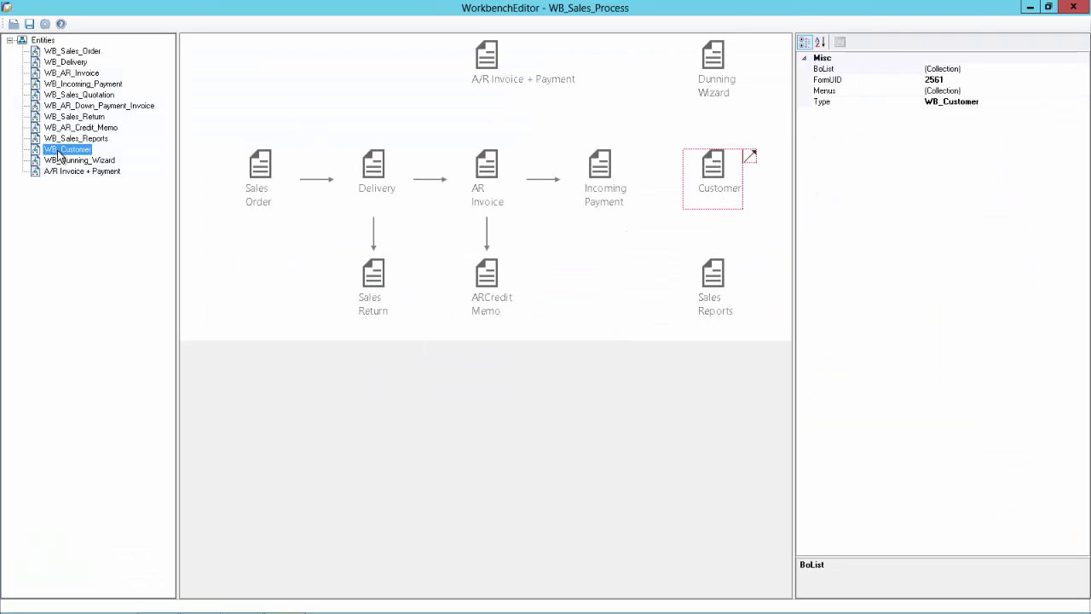
click(946, 90)
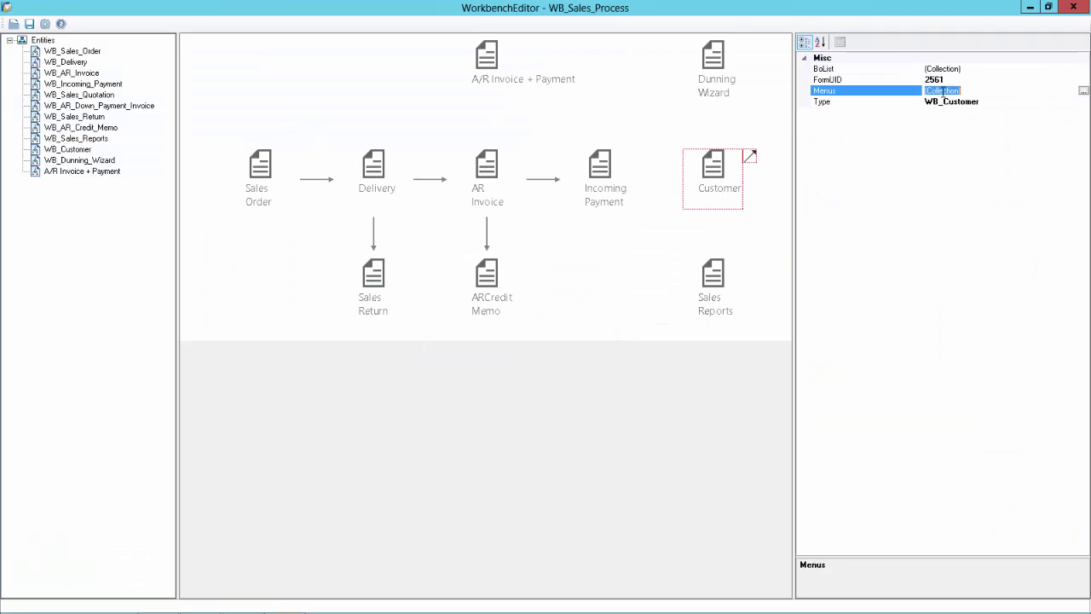
click(1083, 92)
click(422, 393)
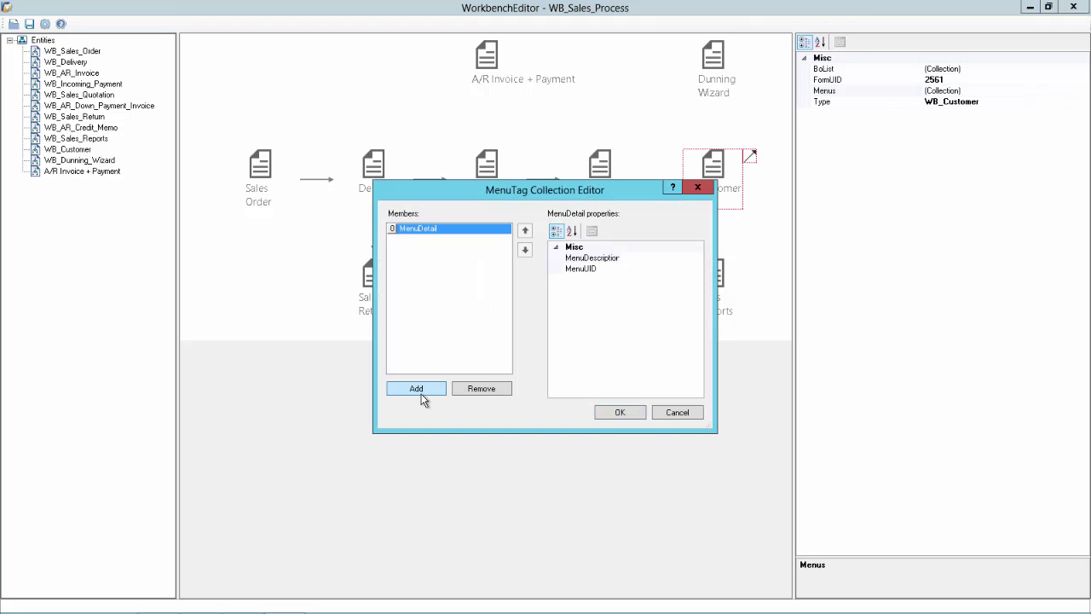
click(654, 258)
text(Activity)
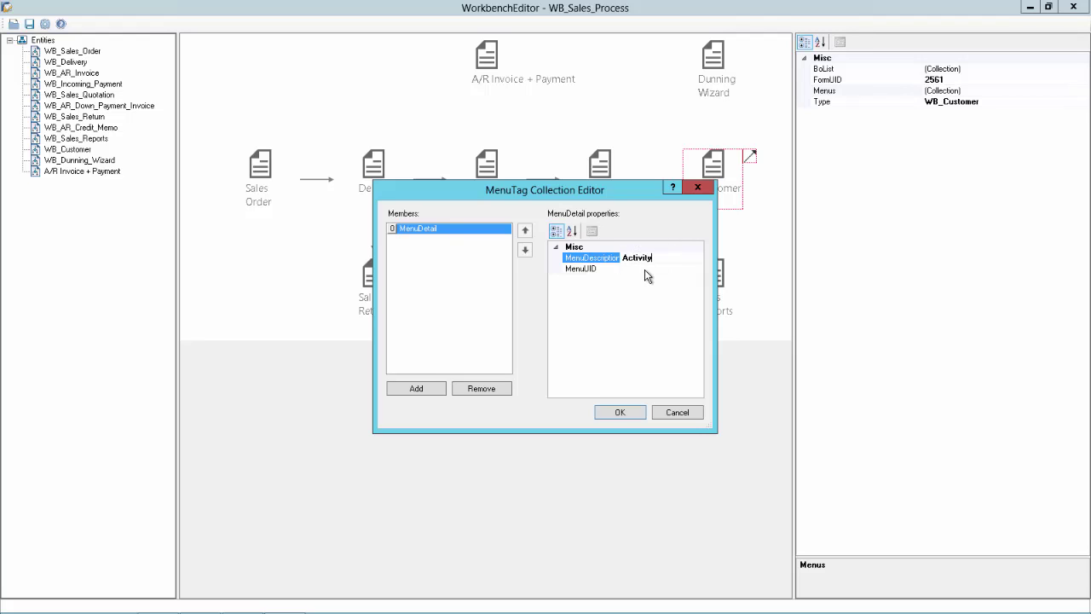
click(645, 269)
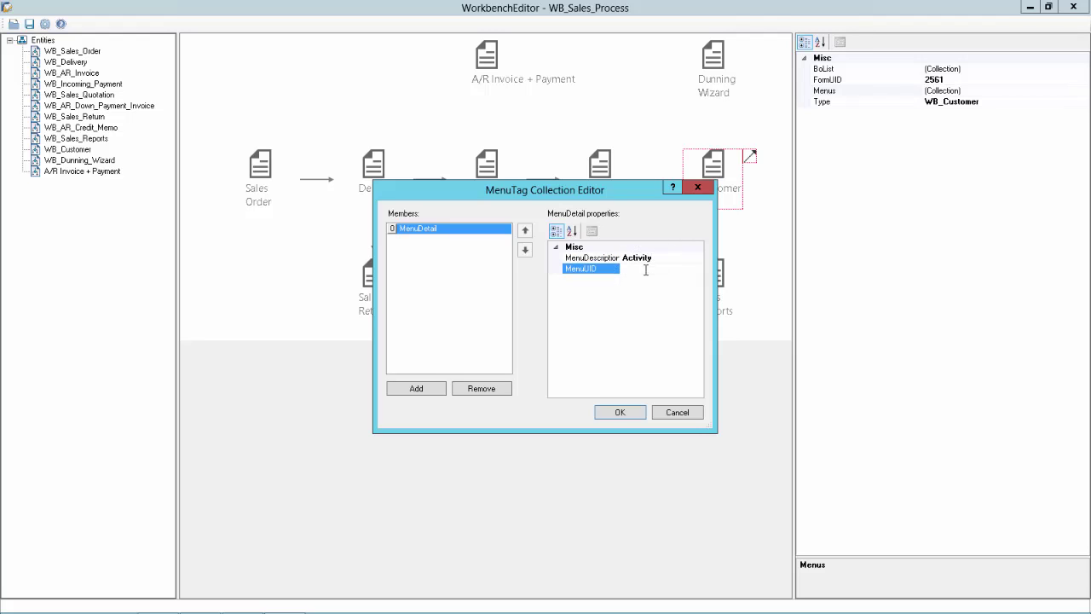
text(2563)
Look up the next menu ID in the Business One cockpit's module list.
key(alt+Tab)
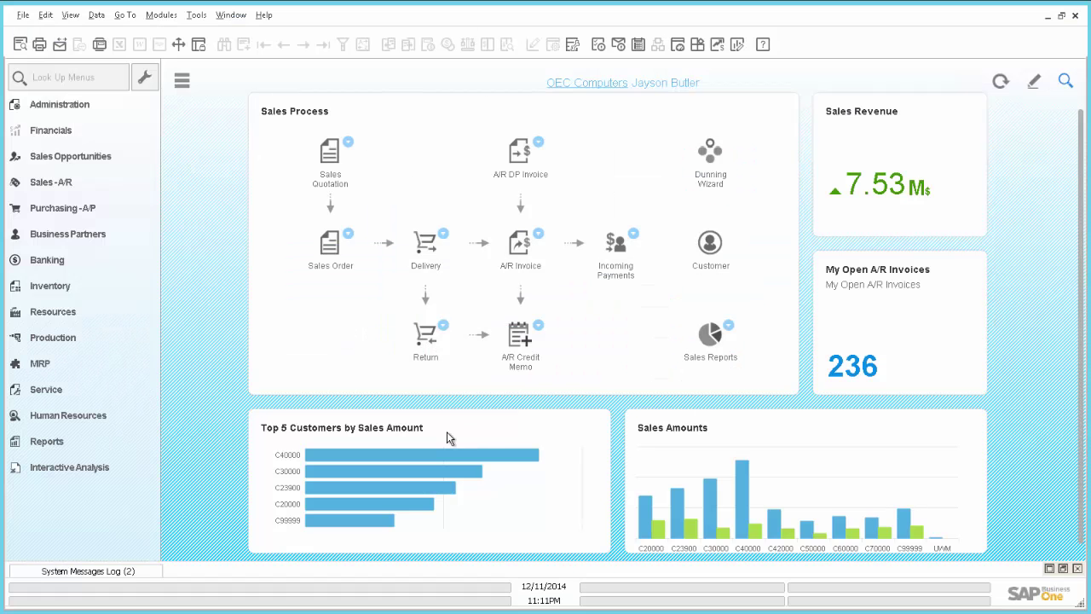
click(166, 14)
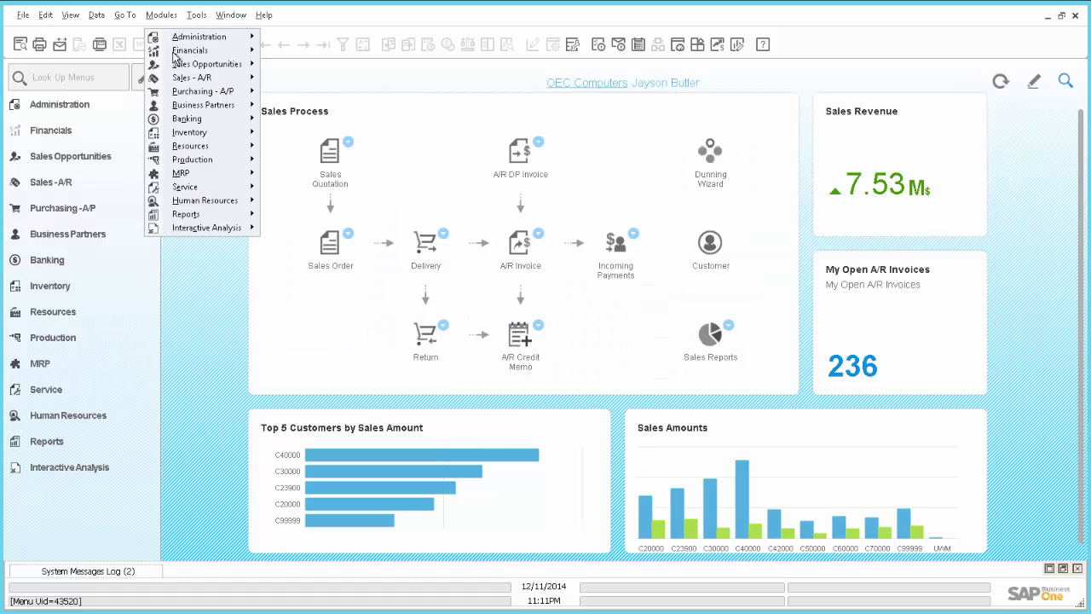
mouse_move(219, 105)
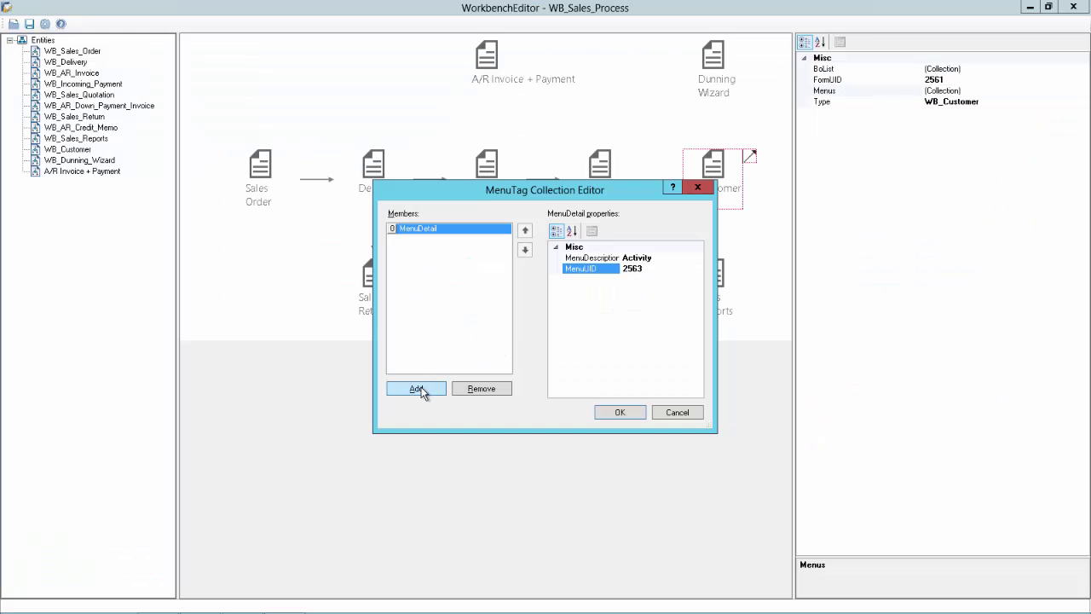
Add a Campaign menu entry with ID 2707, then look up Service Call's ID.
click(421, 391)
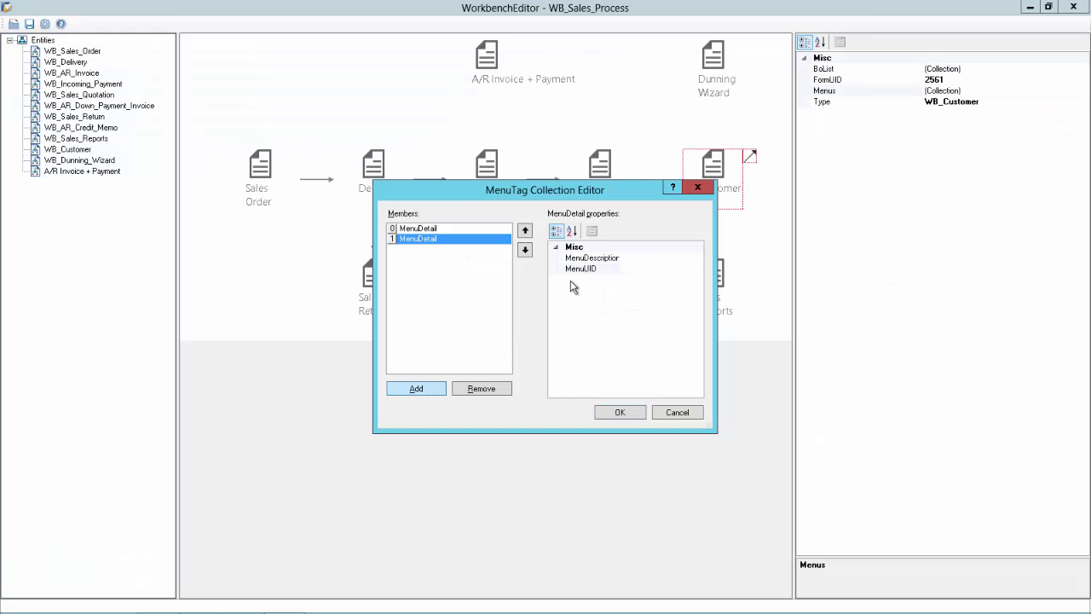
click(640, 256)
click(651, 269)
text(27)
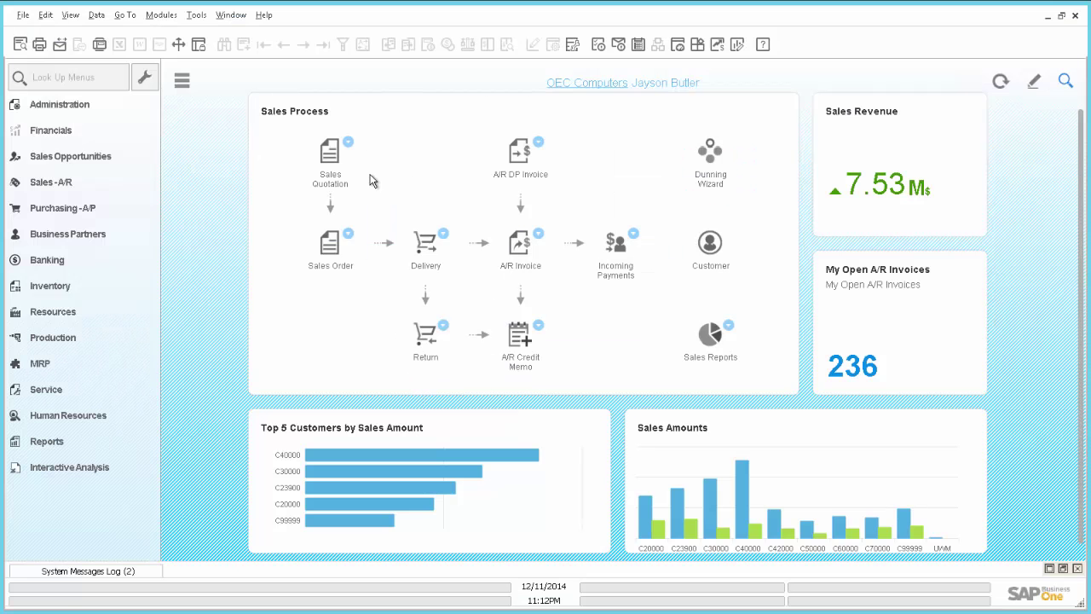
click(155, 17)
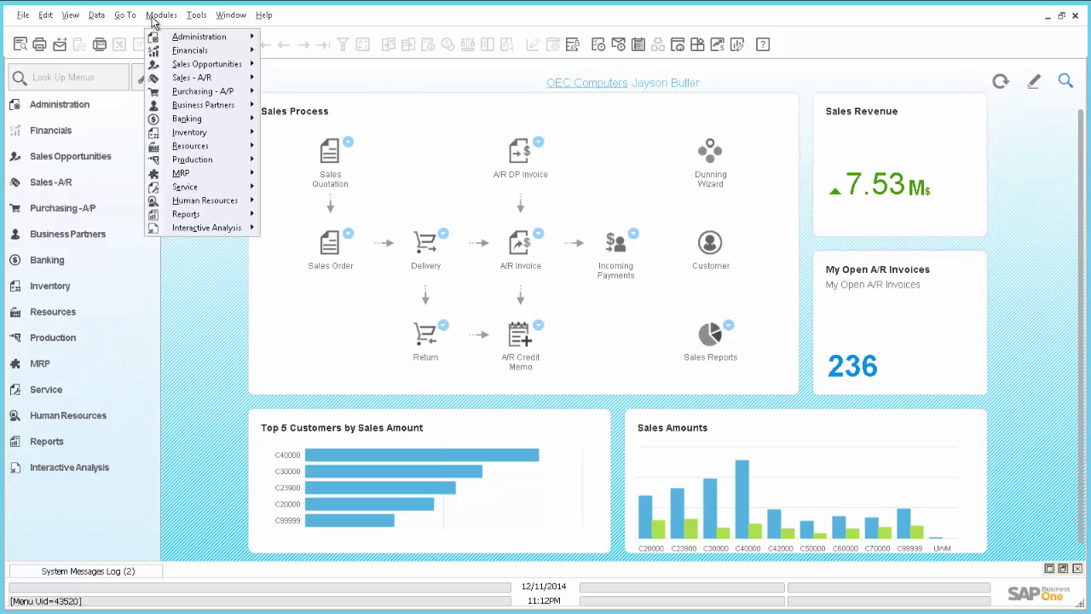
mouse_move(187, 188)
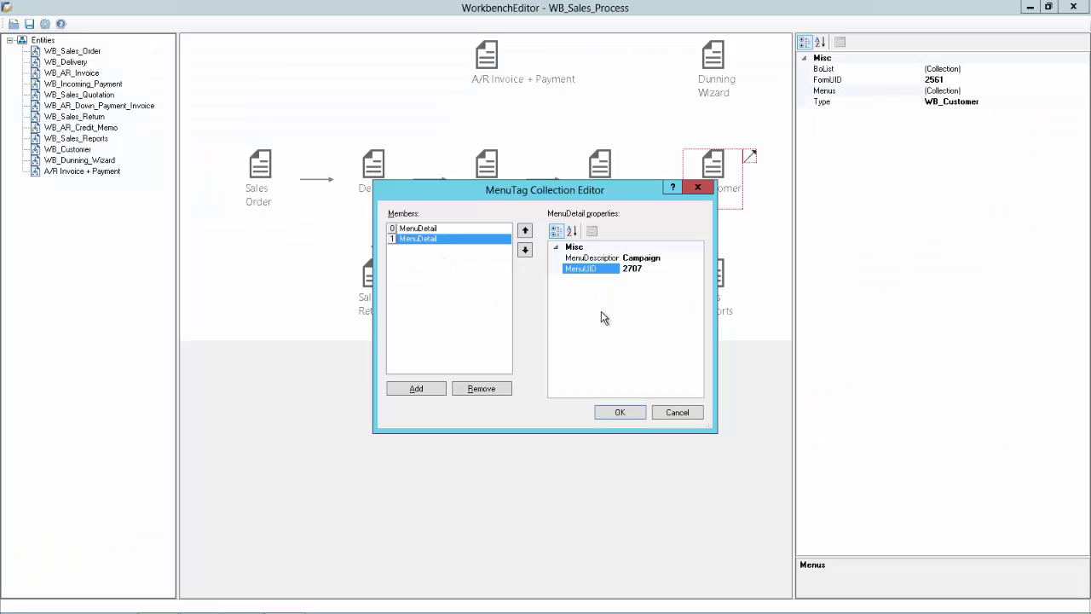
Add a Service Call menu entry with ID 3587 and apply the collection.
click(419, 392)
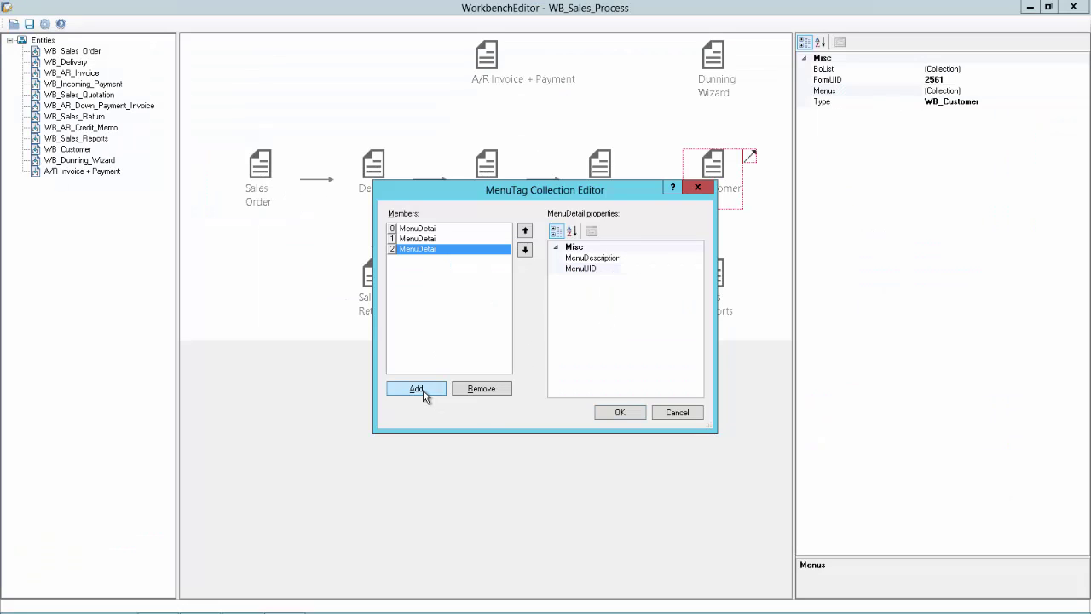
click(639, 258)
text(Service Call)
key(Tab)
click(652, 269)
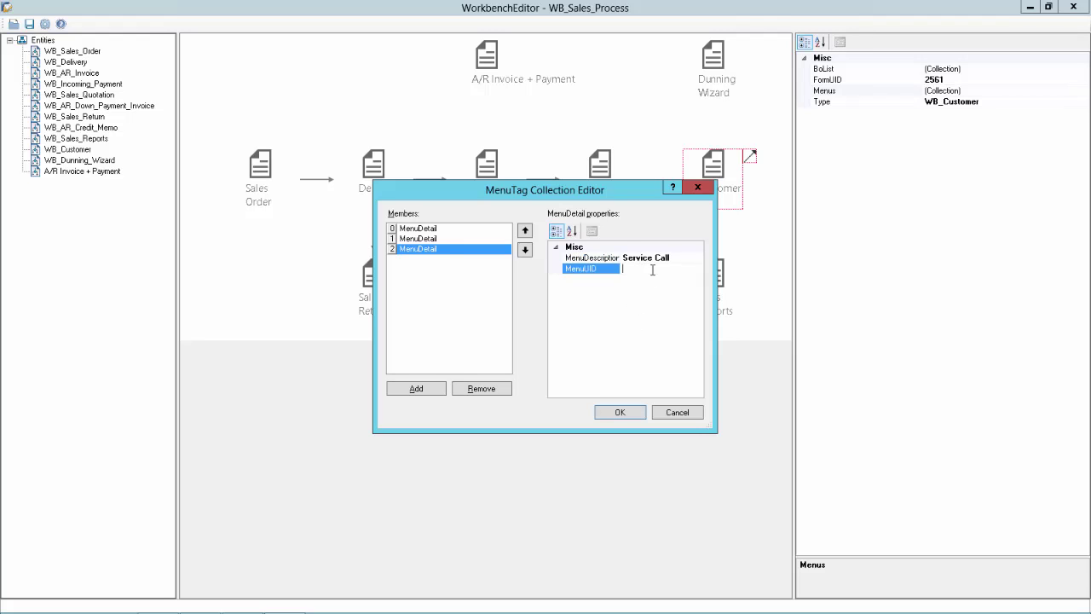
text(3587)
click(618, 413)
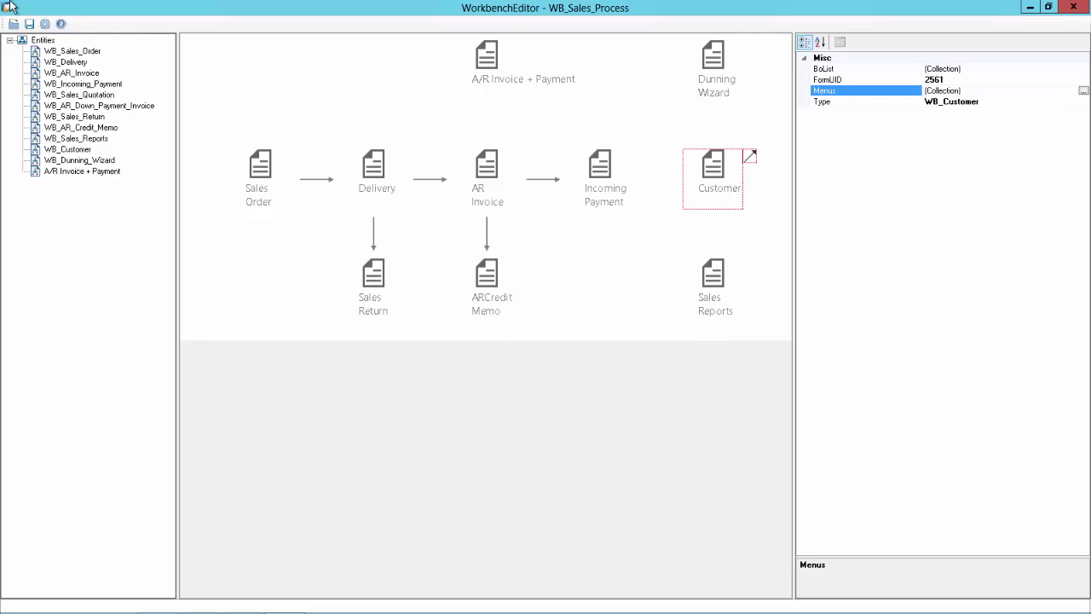
Save the workbench to the database, then expand the NDB (SYSTEM) catalog in SAP HANA Studio.
click(29, 24)
key(alt+Tab)
key(alt+Tab)
key(alt+Tab)
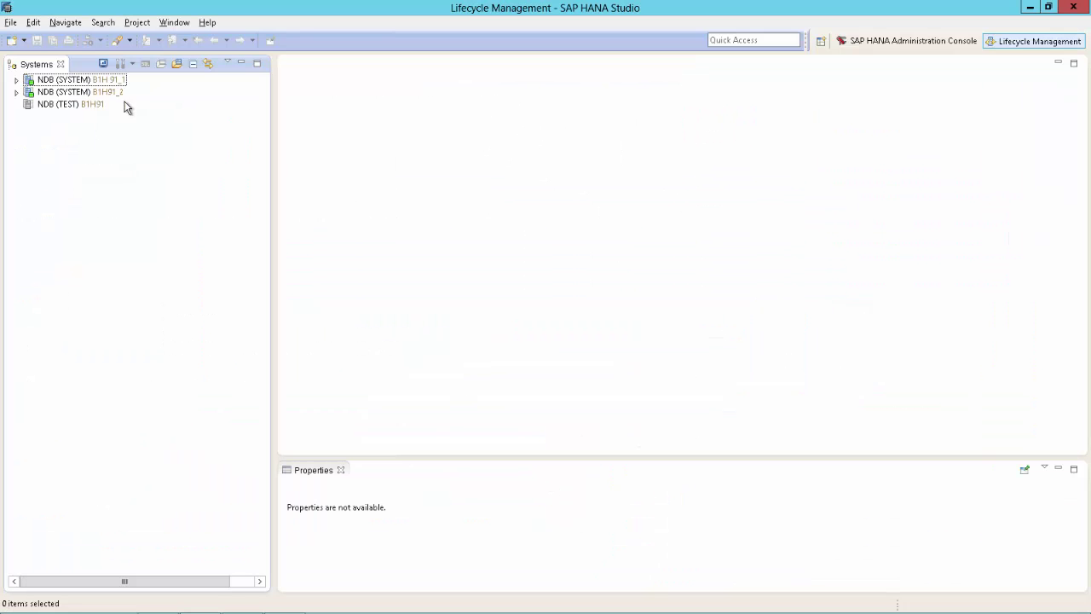
click(16, 80)
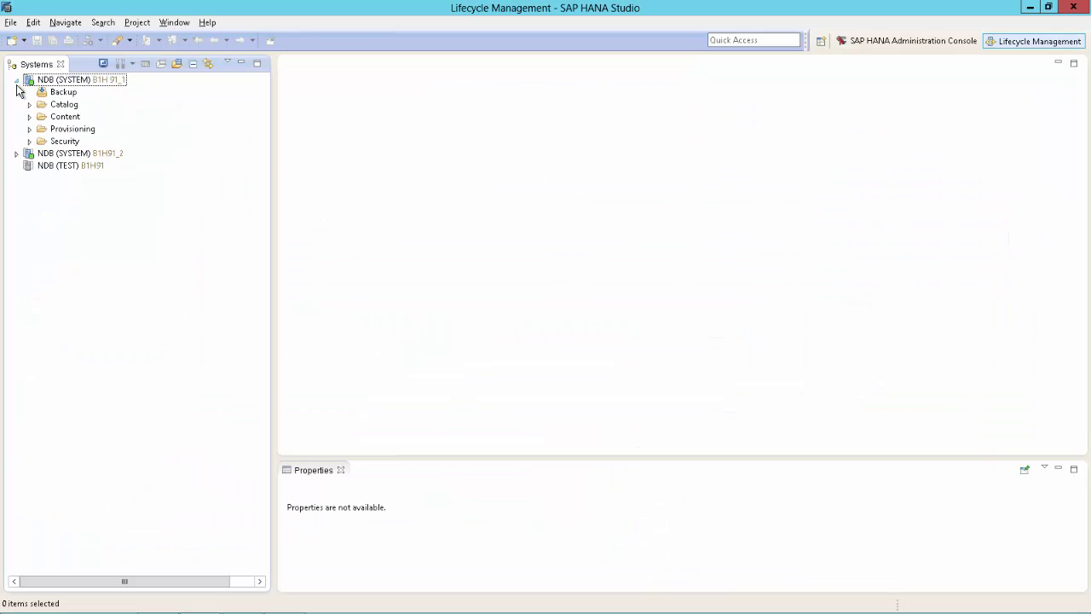
click(30, 104)
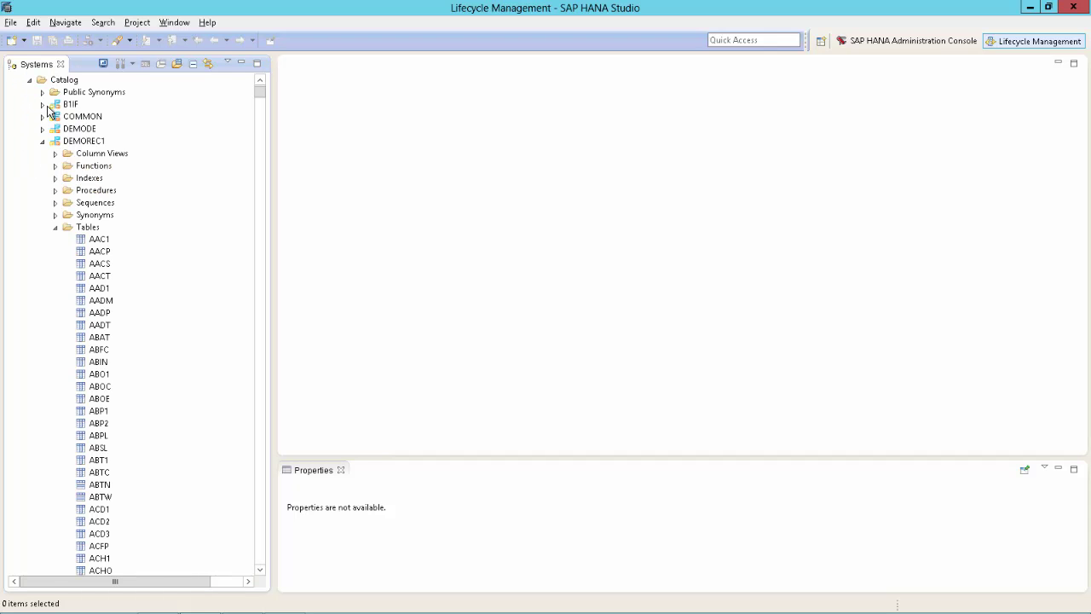
Find the OWWT table in DEMOREC1 by typing 'oww' and open its content.
click(99, 251)
text(oww)
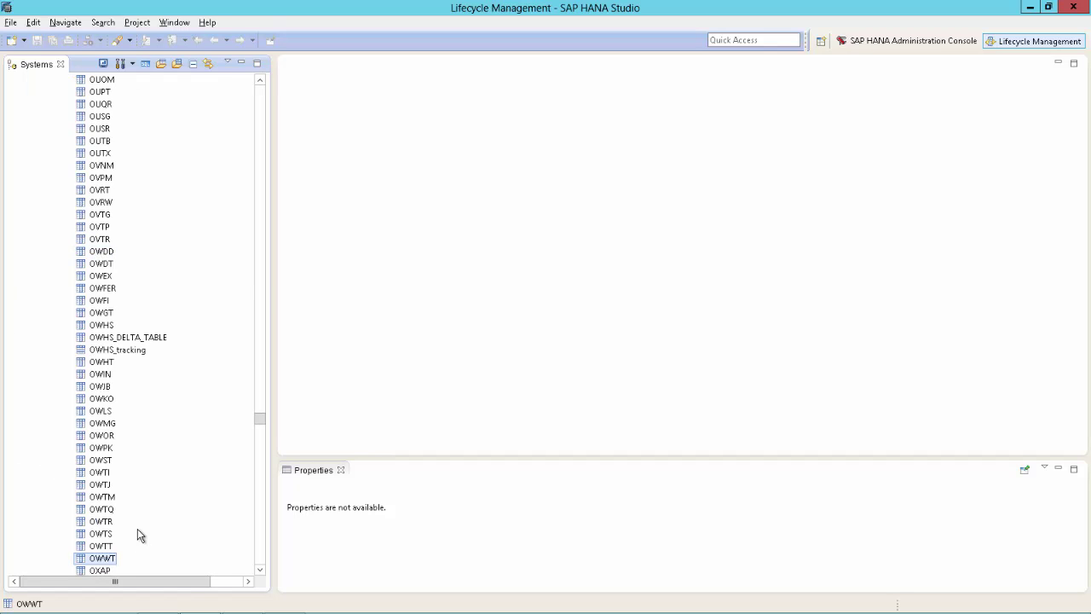
right_click(104, 555)
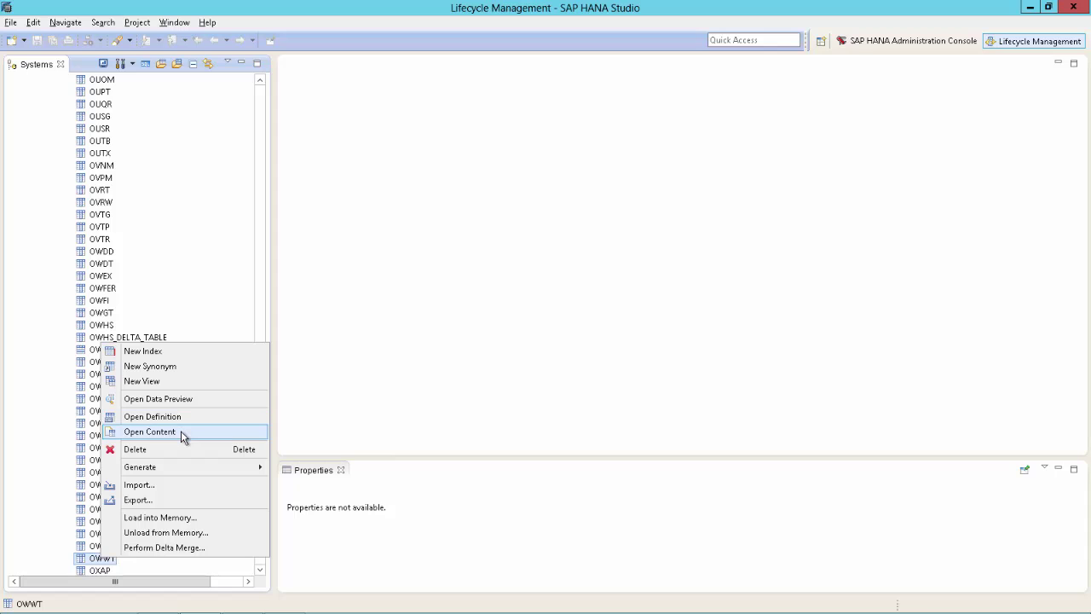
click(181, 430)
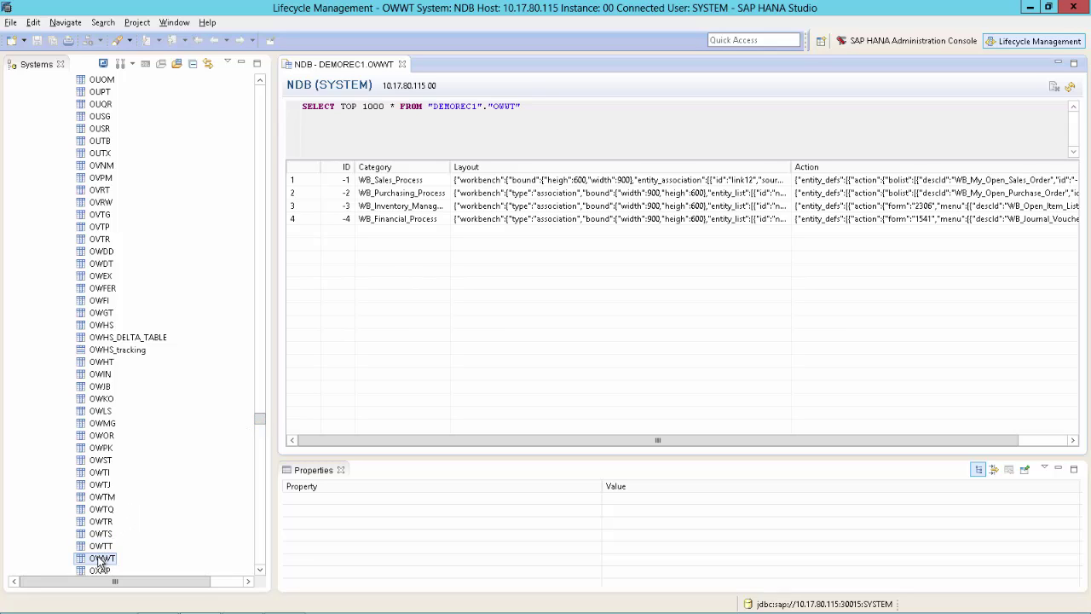
Start exporting the OWWT table, choosing export to the current client.
click(101, 561)
right_click(101, 561)
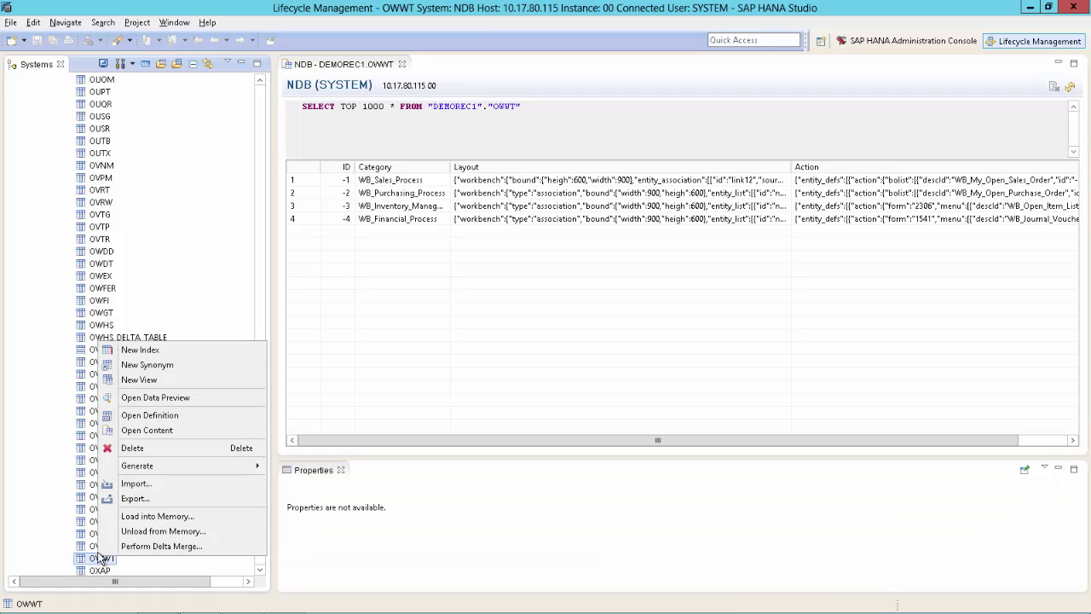
click(139, 499)
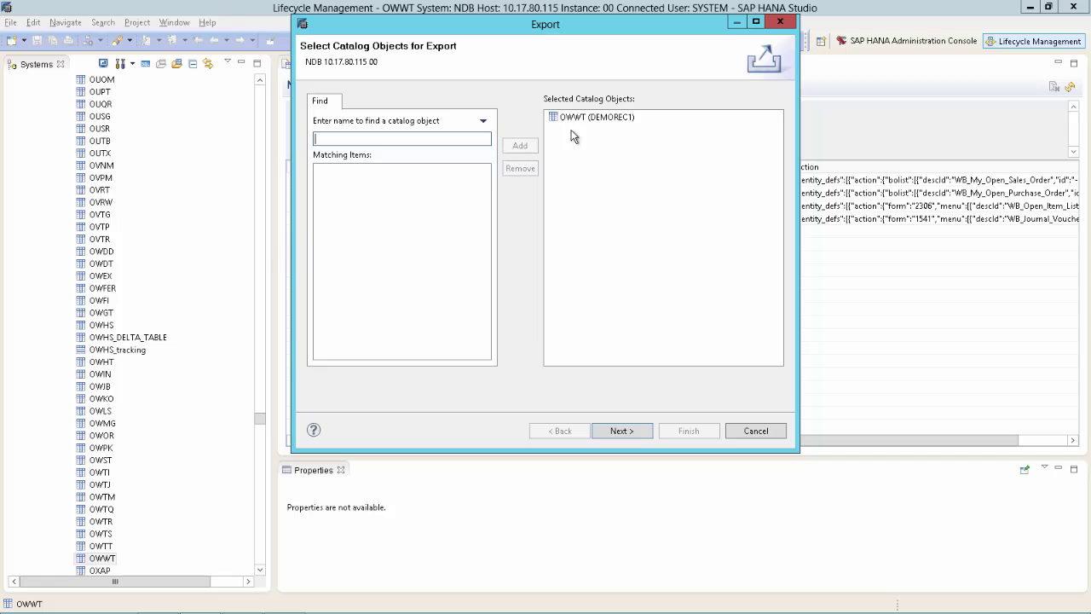
click(617, 430)
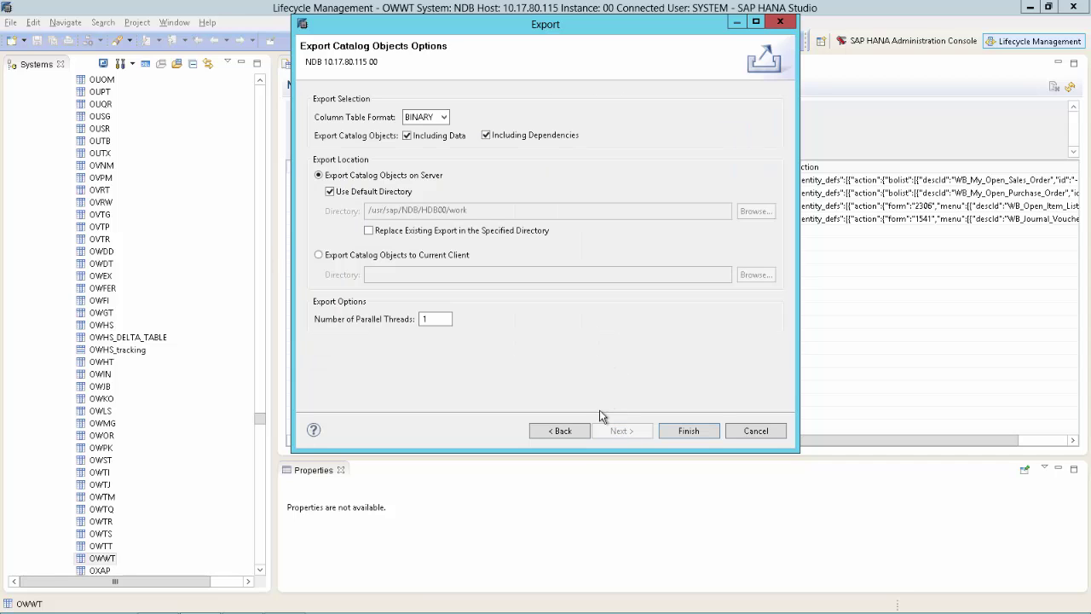
click(350, 255)
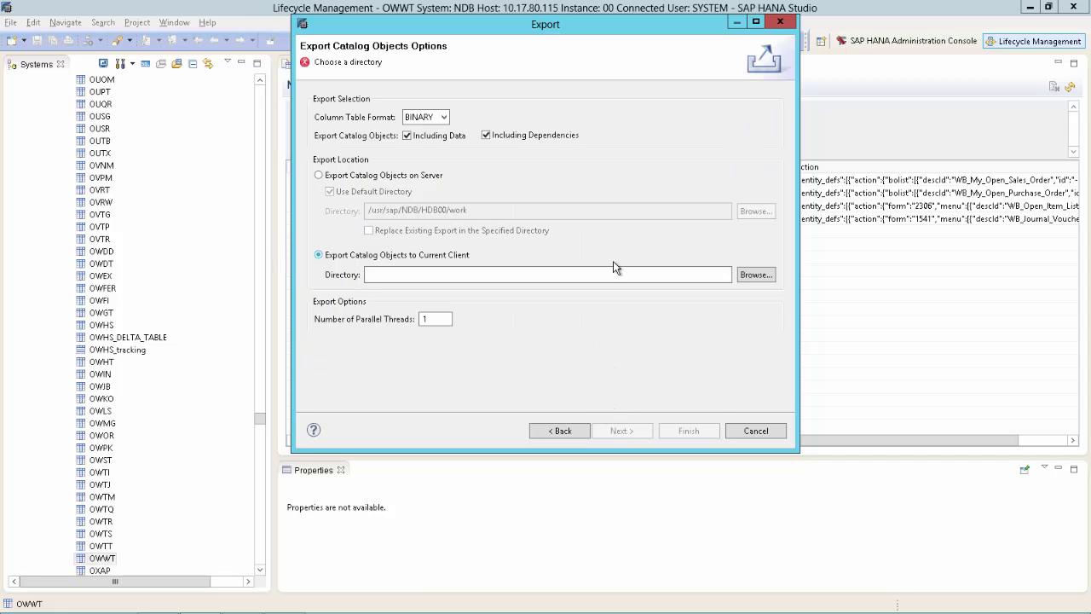
Export into a new desktop folder Workbench_Backup, keeping BINARY table format.
click(756, 275)
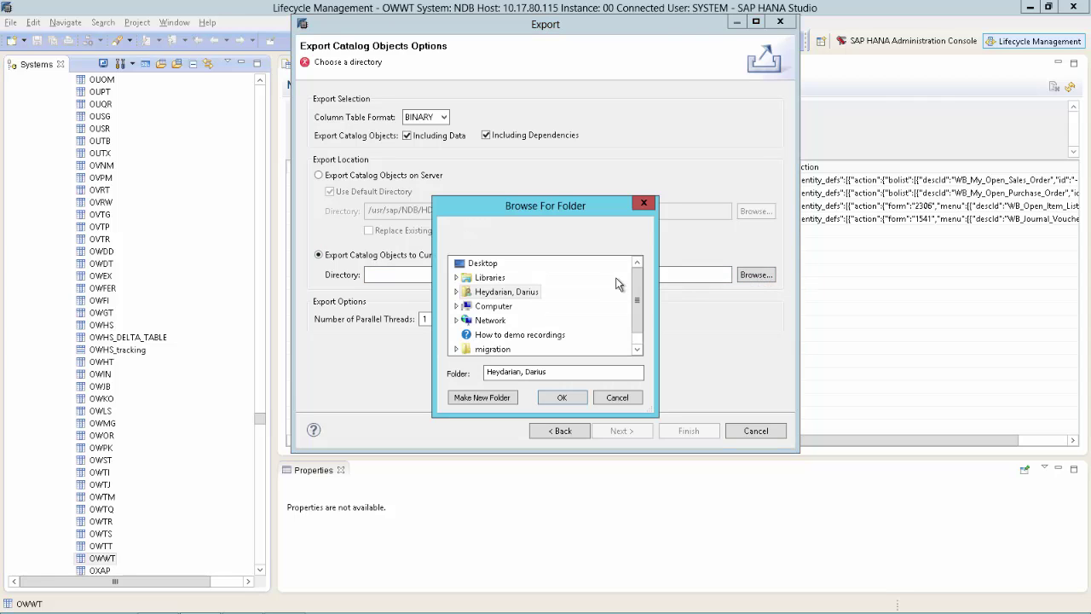
click(480, 264)
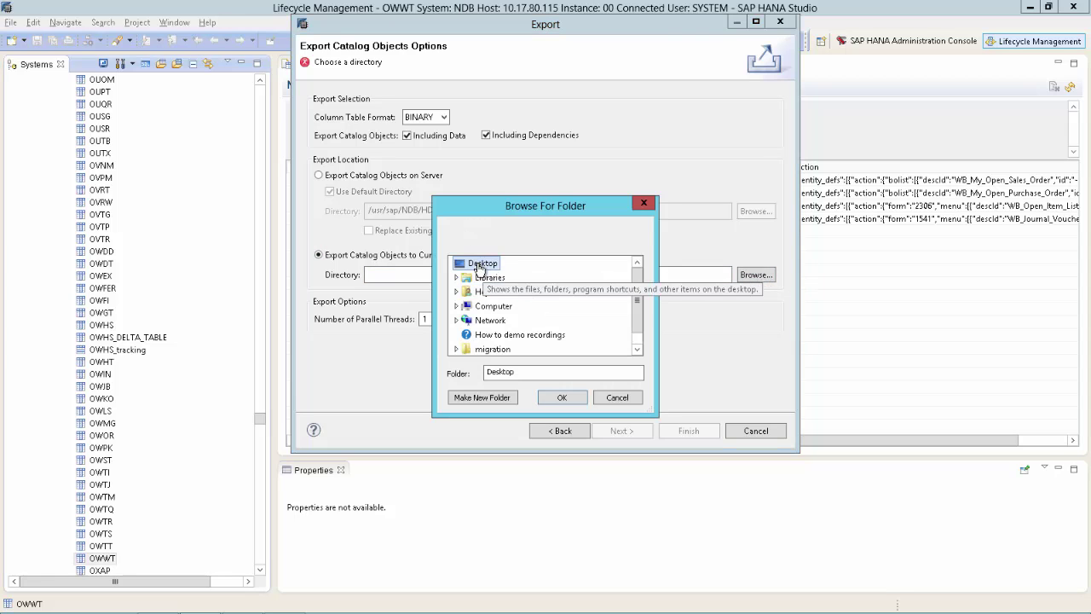
click(481, 398)
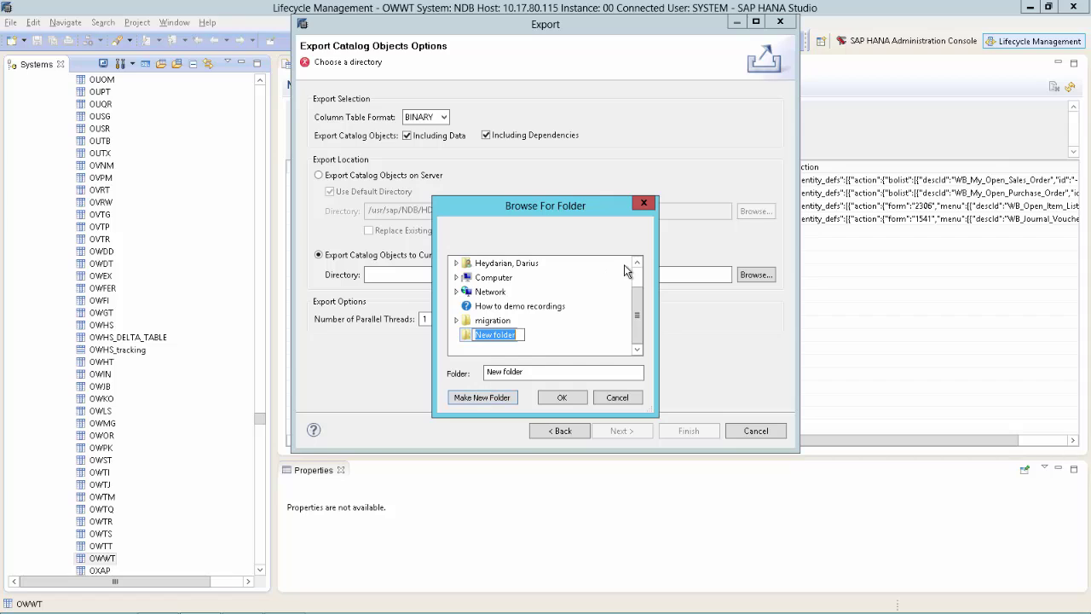
text(Workbench_Backup)
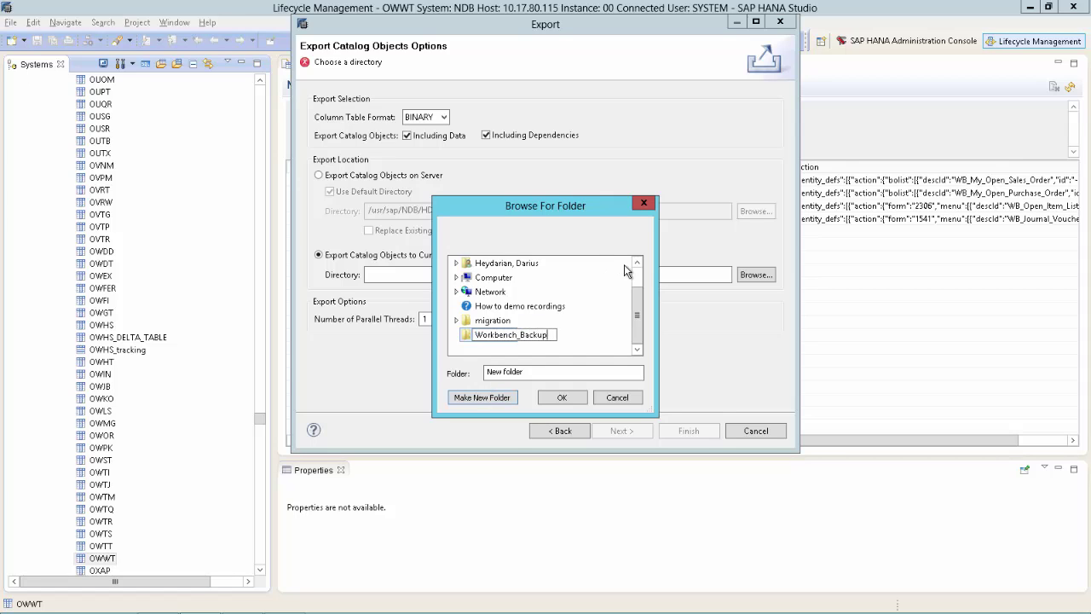
key(Return)
click(560, 397)
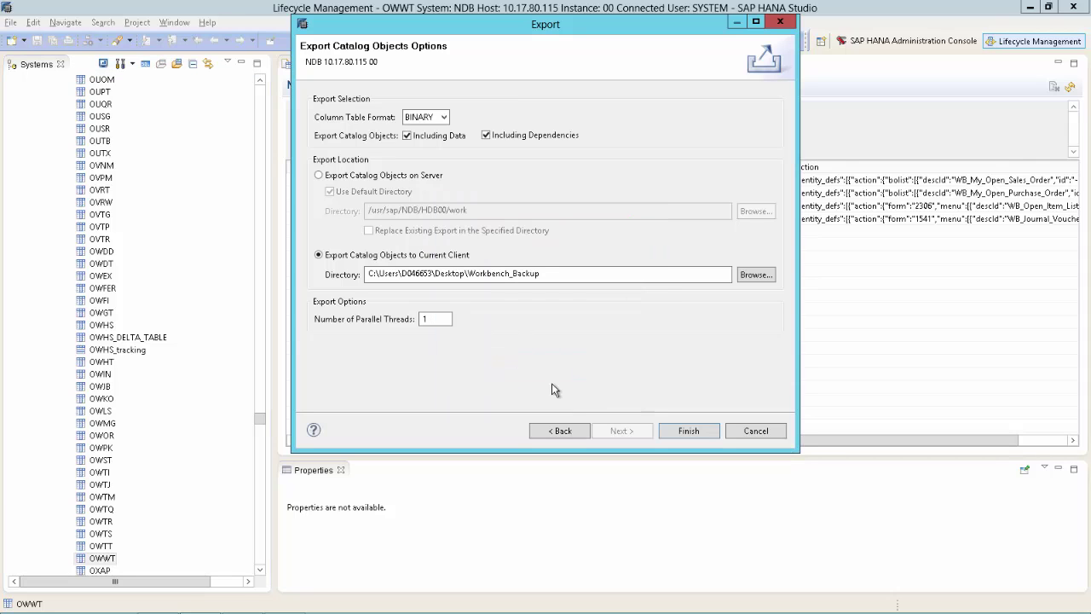
click(440, 116)
click(440, 117)
click(695, 433)
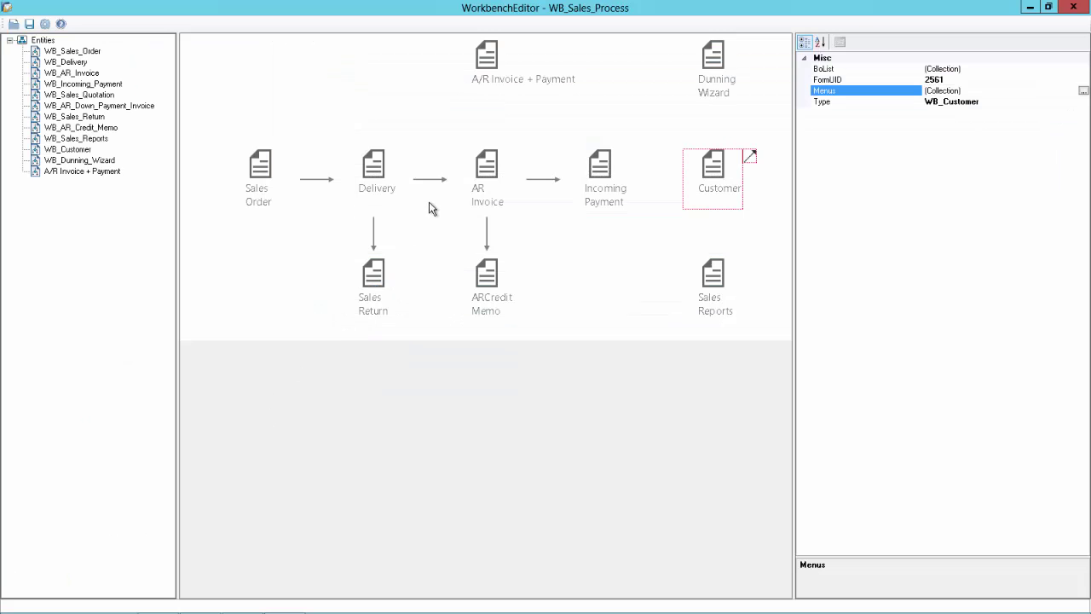
Save the edited WB_Sales_Process workbench to the database and acknowledge the success message.
click(29, 25)
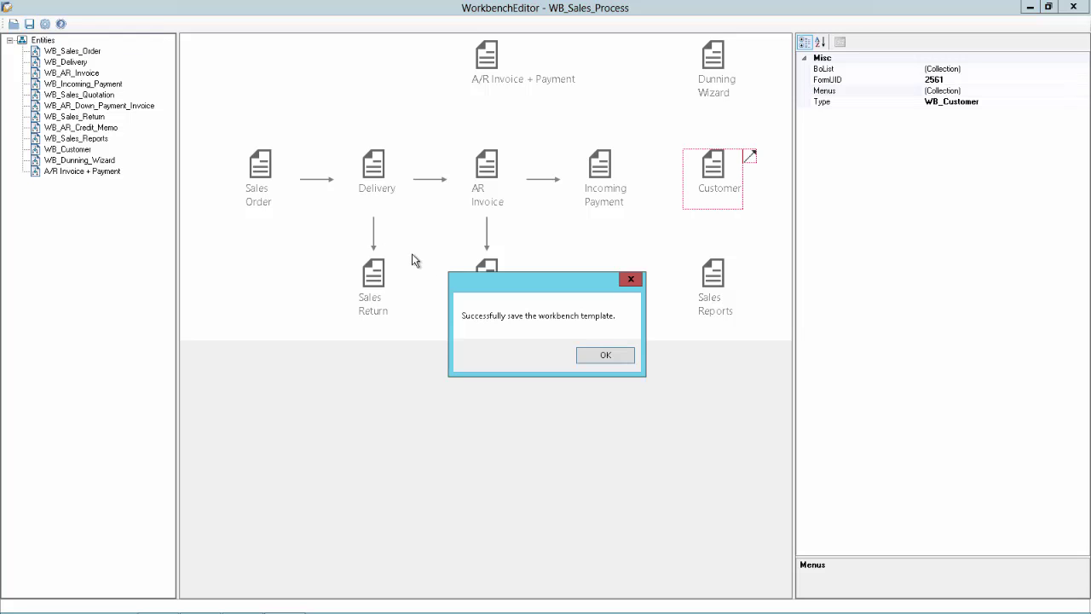
click(604, 356)
key(alt+Tab)
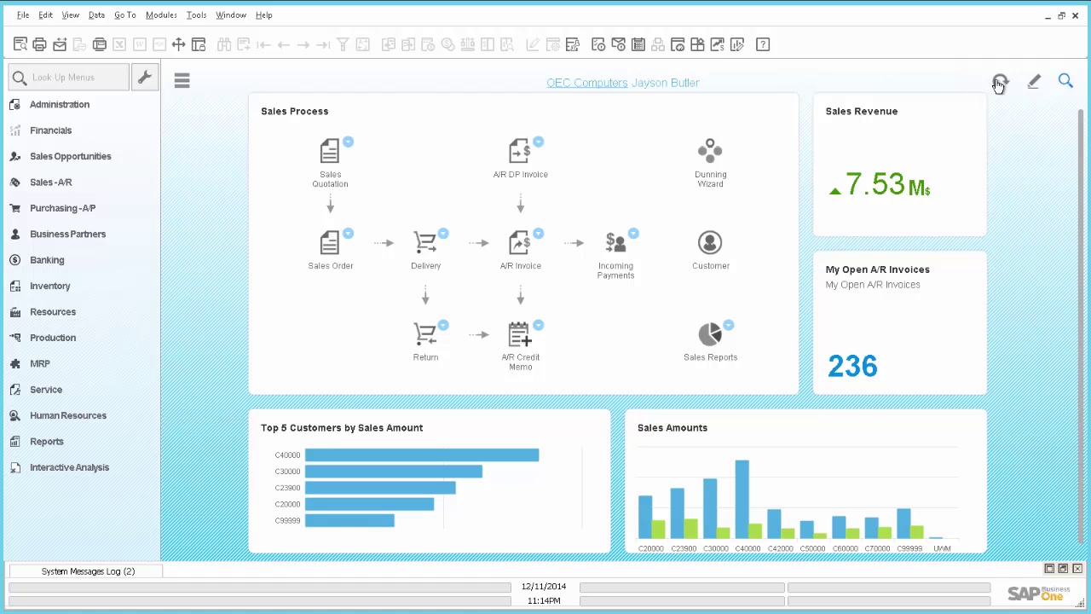
Refresh the cockpit, then open and cancel the A/R Invoice + Payment form.
click(1000, 82)
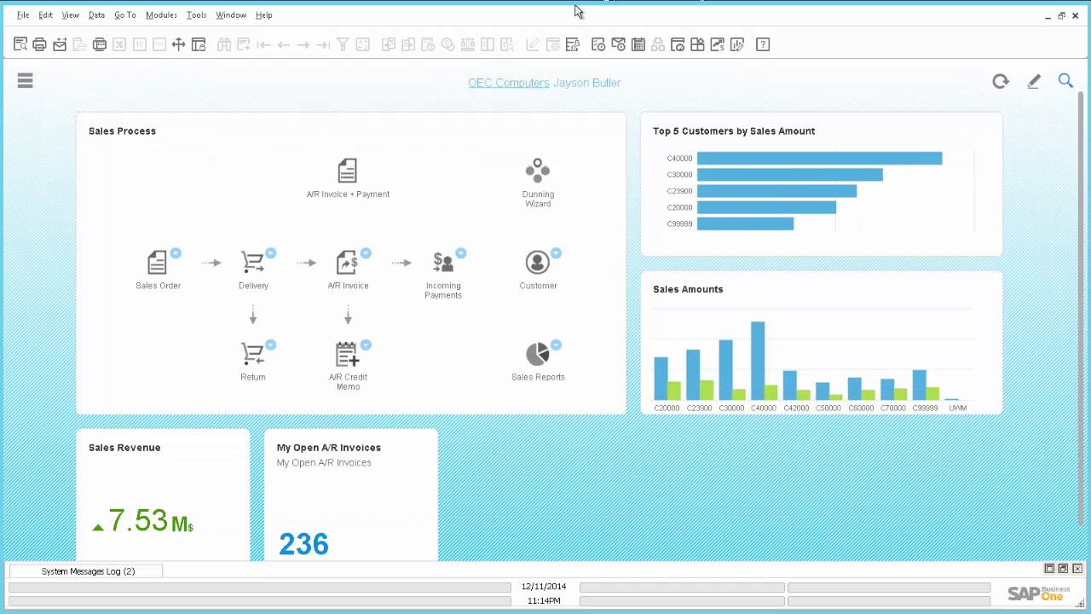
click(24, 82)
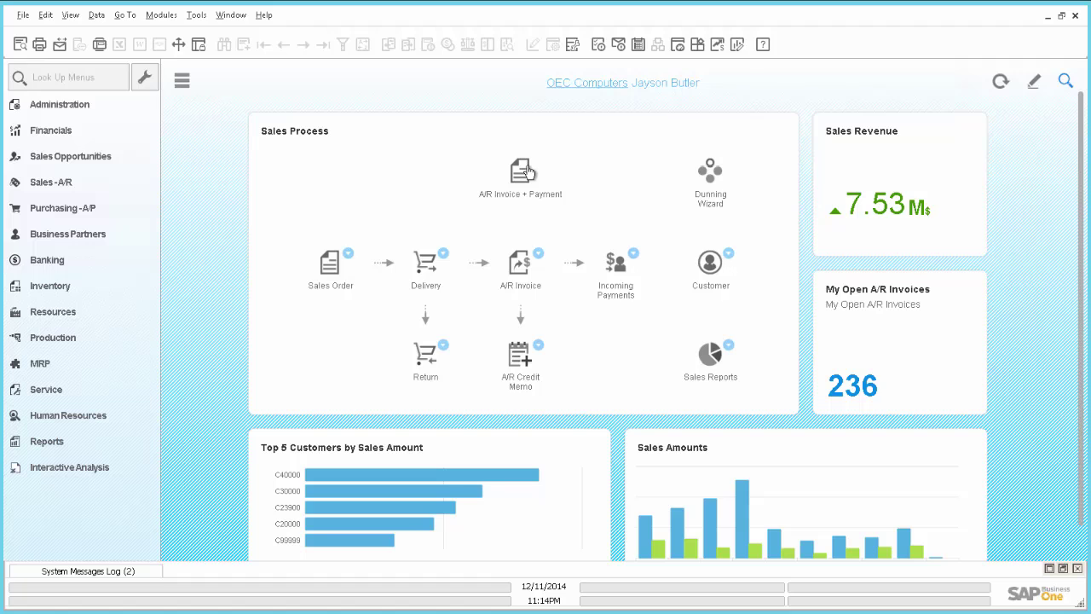
click(528, 172)
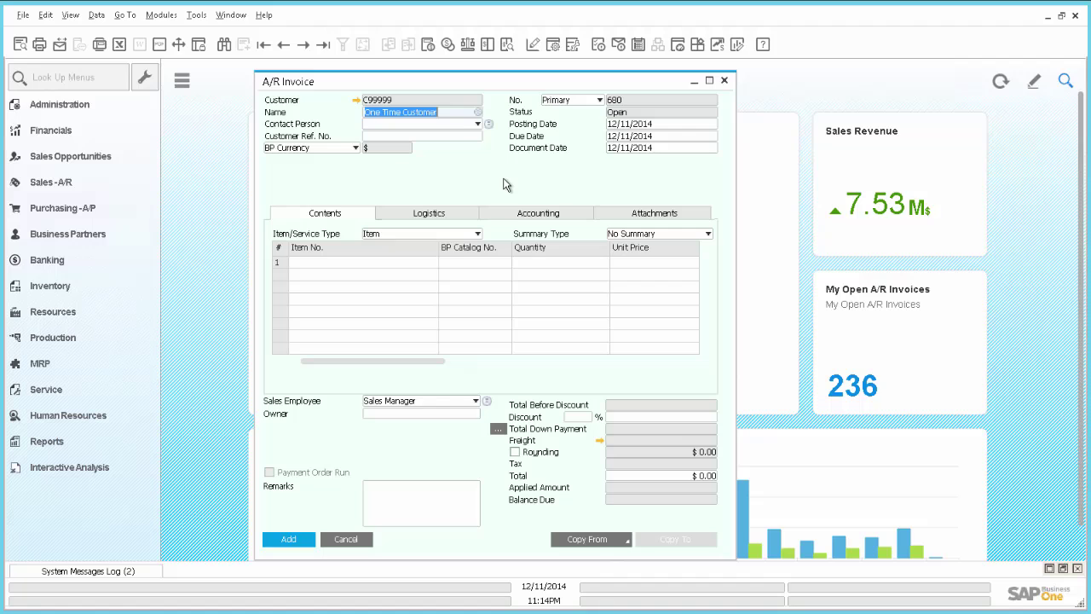
click(347, 537)
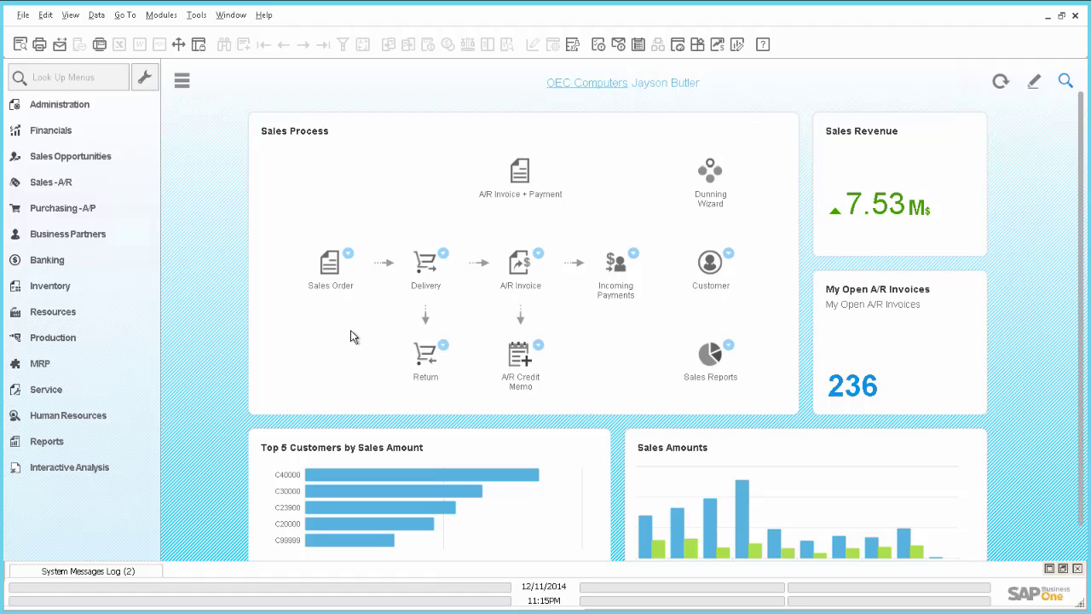
click(538, 254)
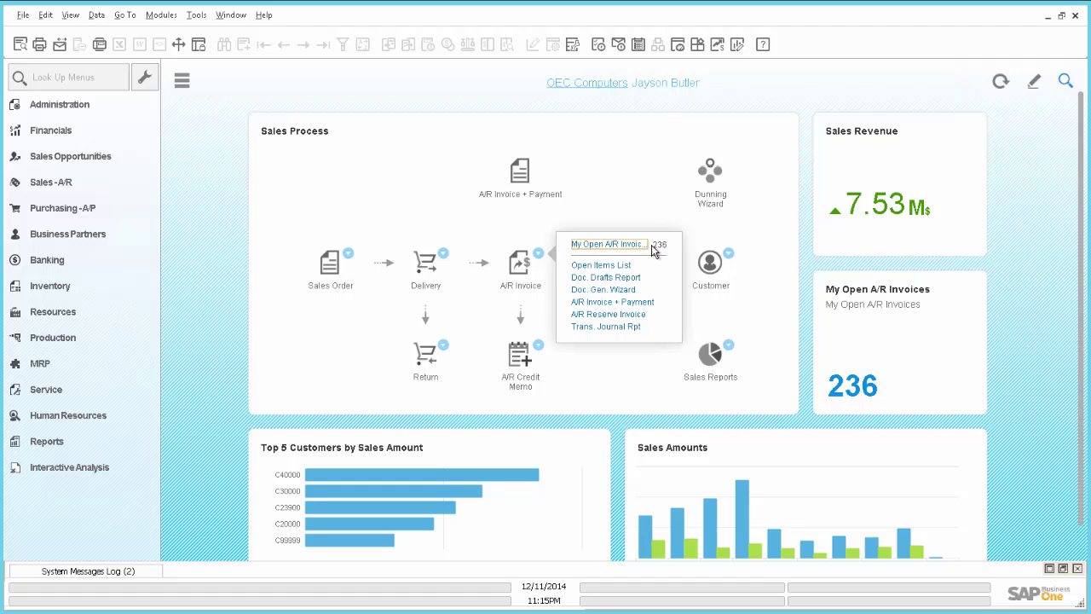
click(613, 245)
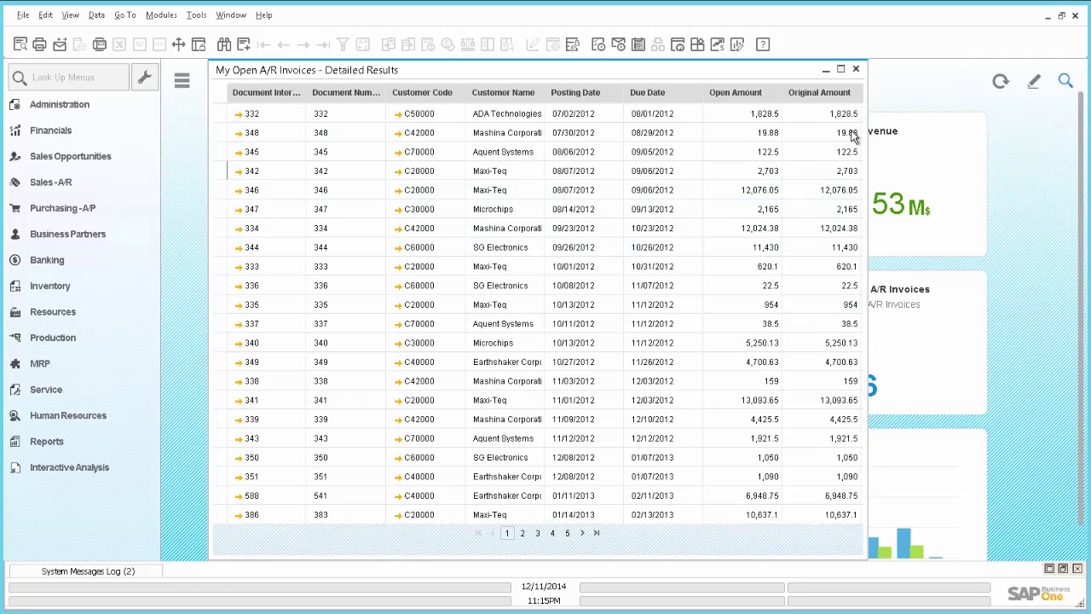
click(856, 70)
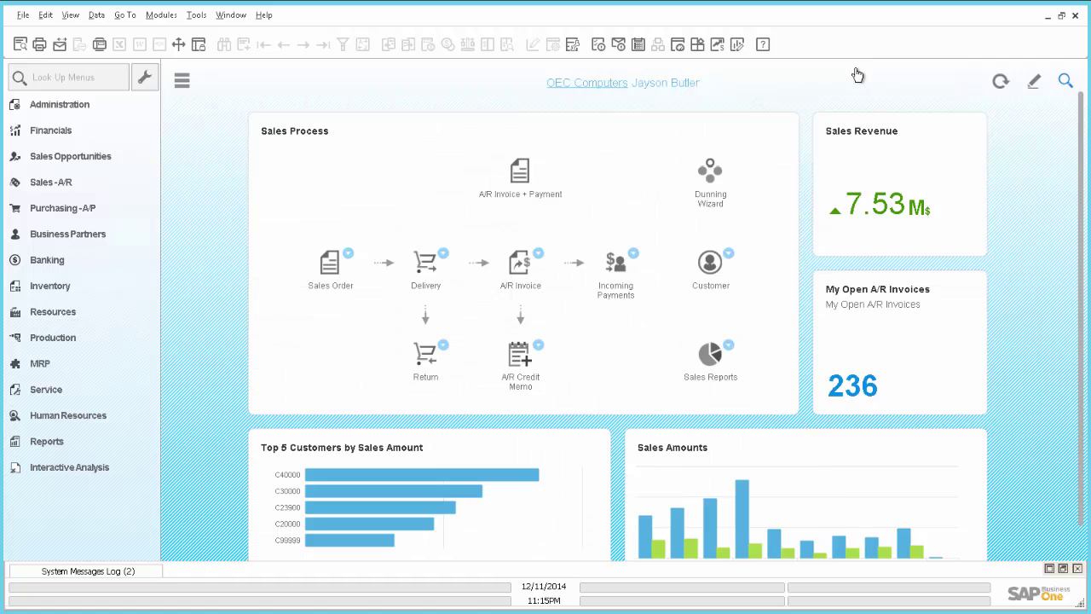
scroll(1081, 136, down, 1)
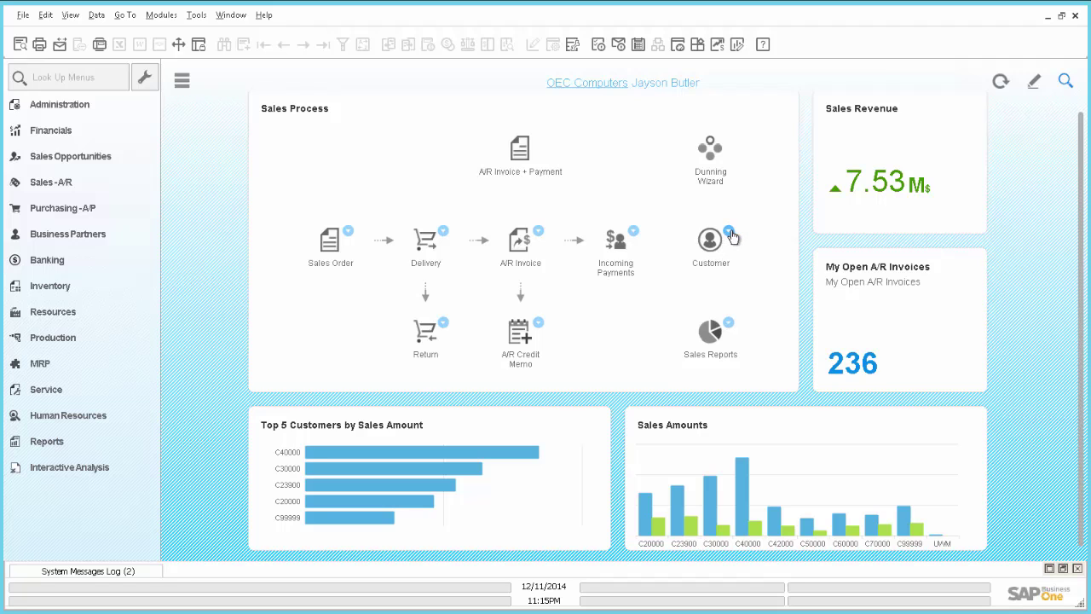
Open and close the Customer step's Activity, Campaign and Service Call forms in turn.
click(730, 231)
click(772, 228)
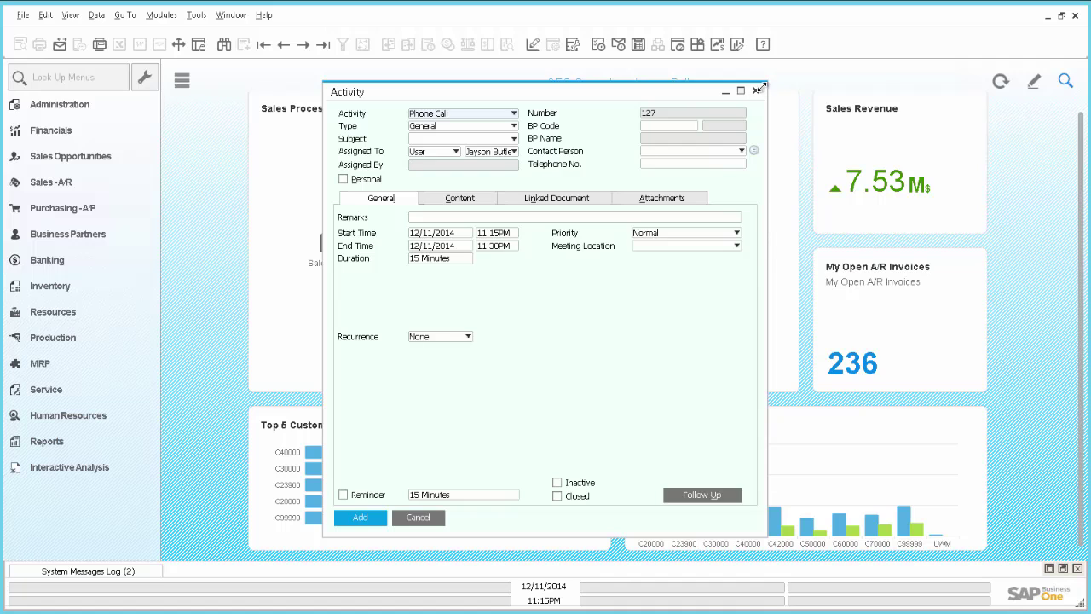
click(755, 91)
click(729, 233)
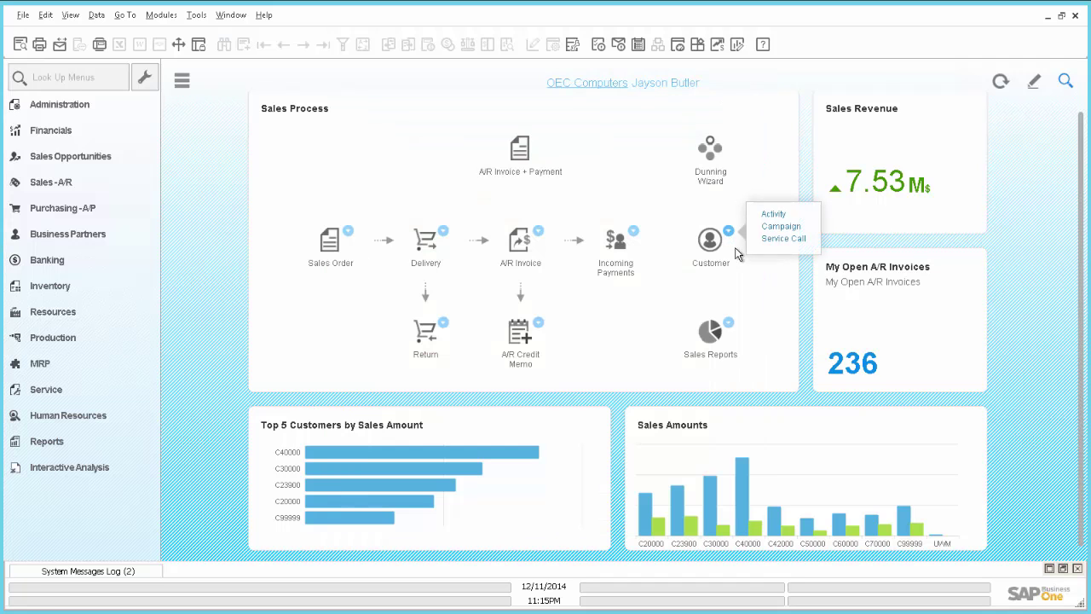
click(779, 227)
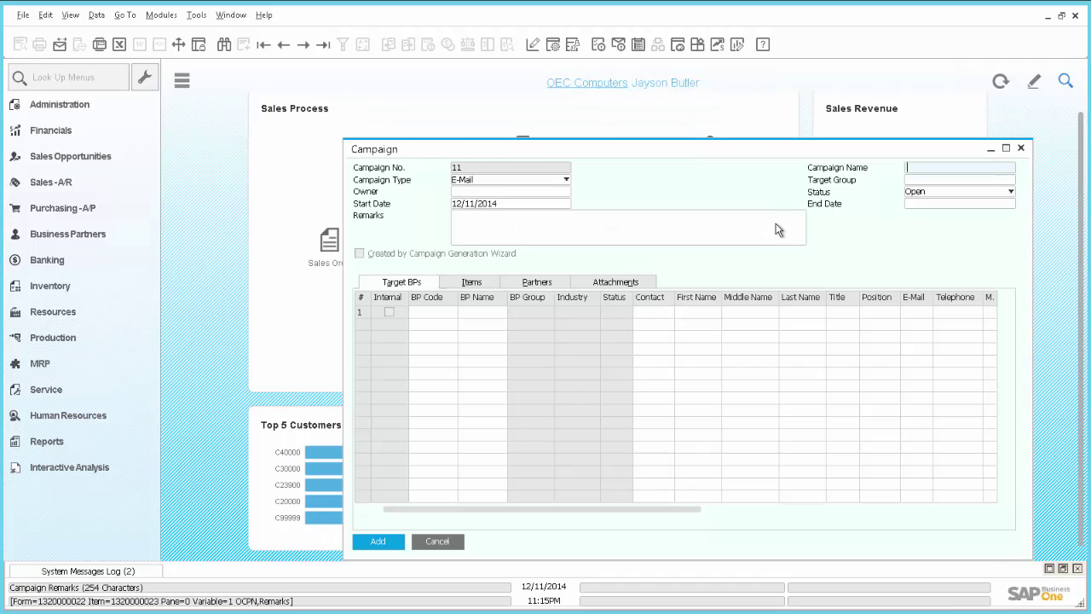
click(1021, 147)
click(729, 232)
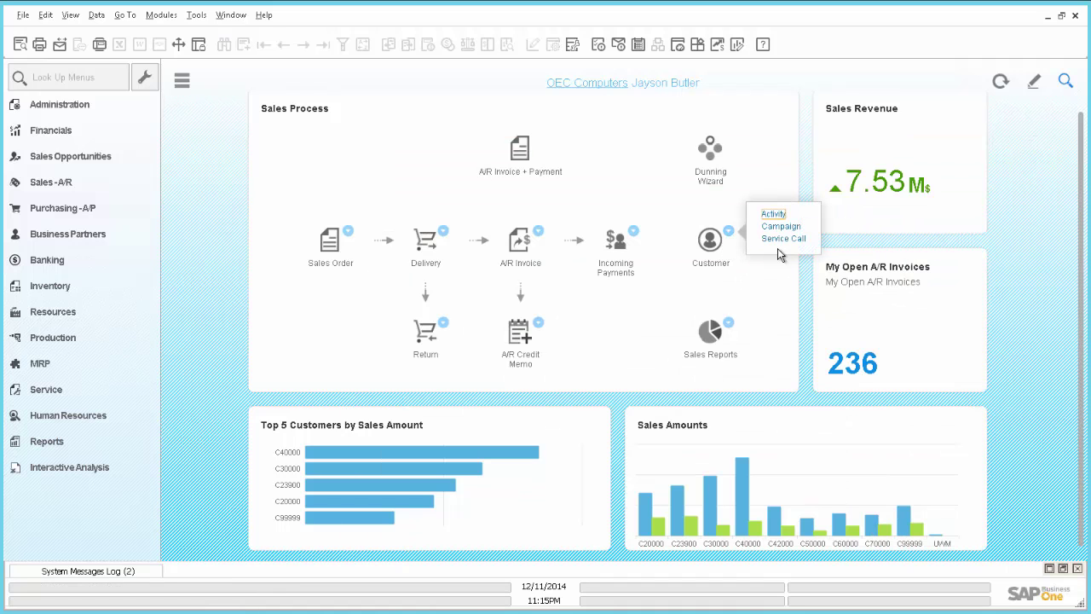
click(790, 240)
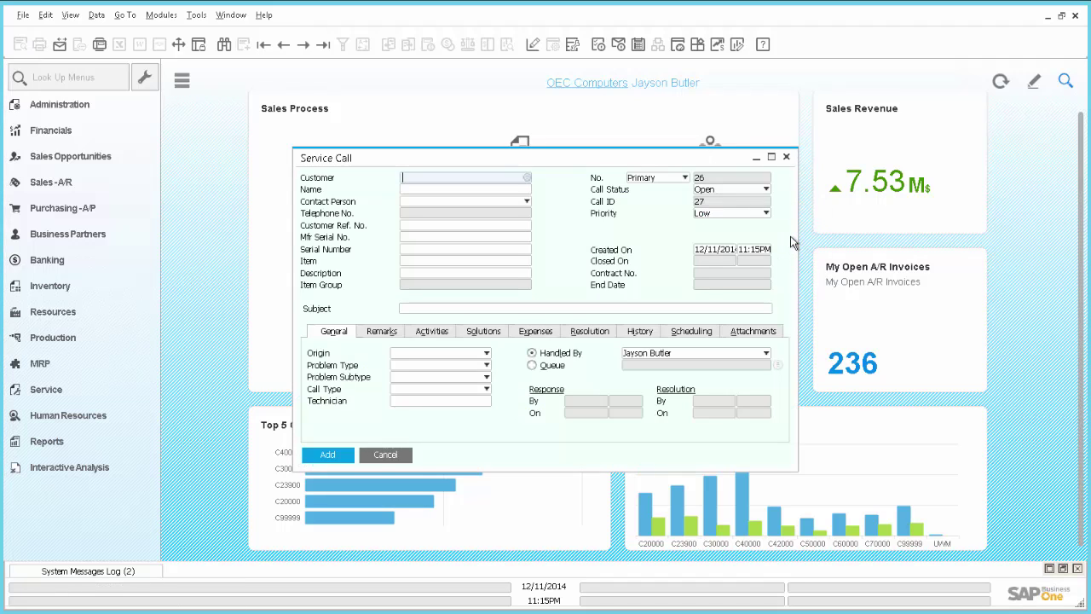
click(787, 158)
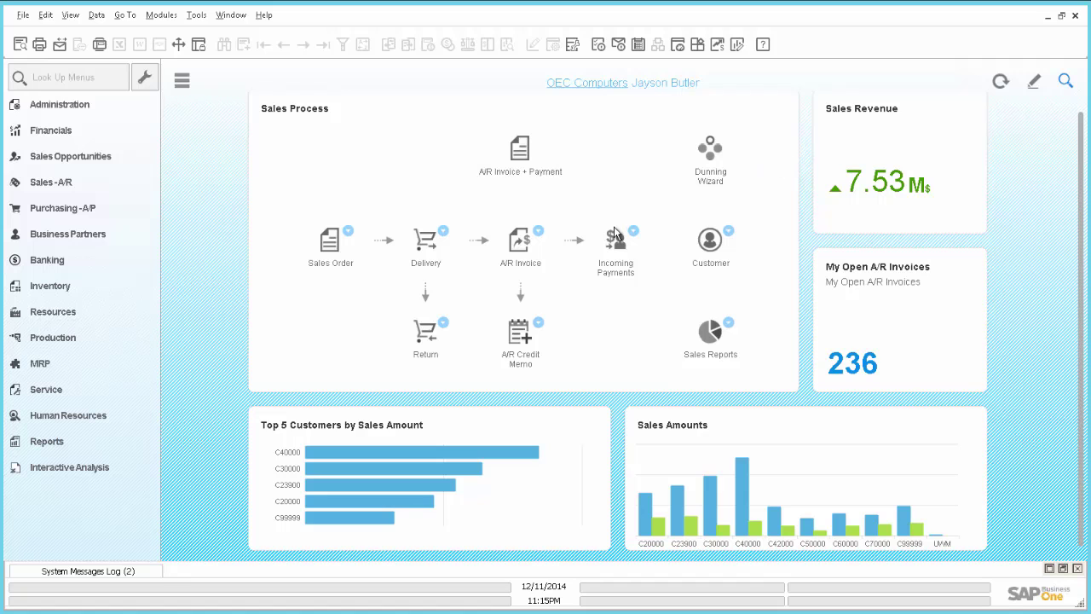
In SAP HANA Studio, bring up the OWWT table's actions and dismiss them unchanged.
key(alt+Tab)
key(alt+Tab)
key(alt+Tab)
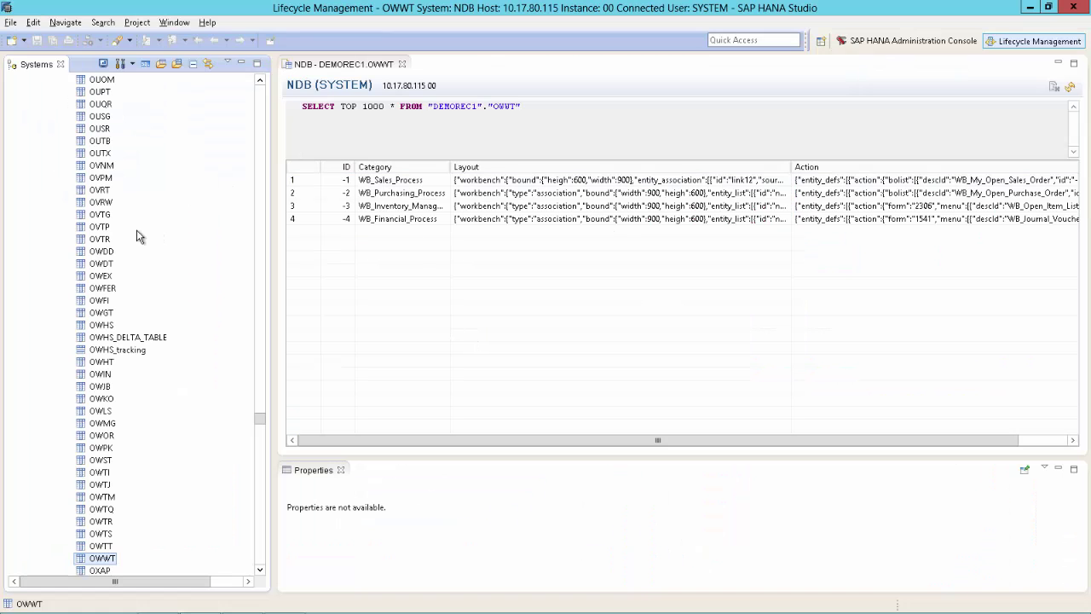
right_click(94, 563)
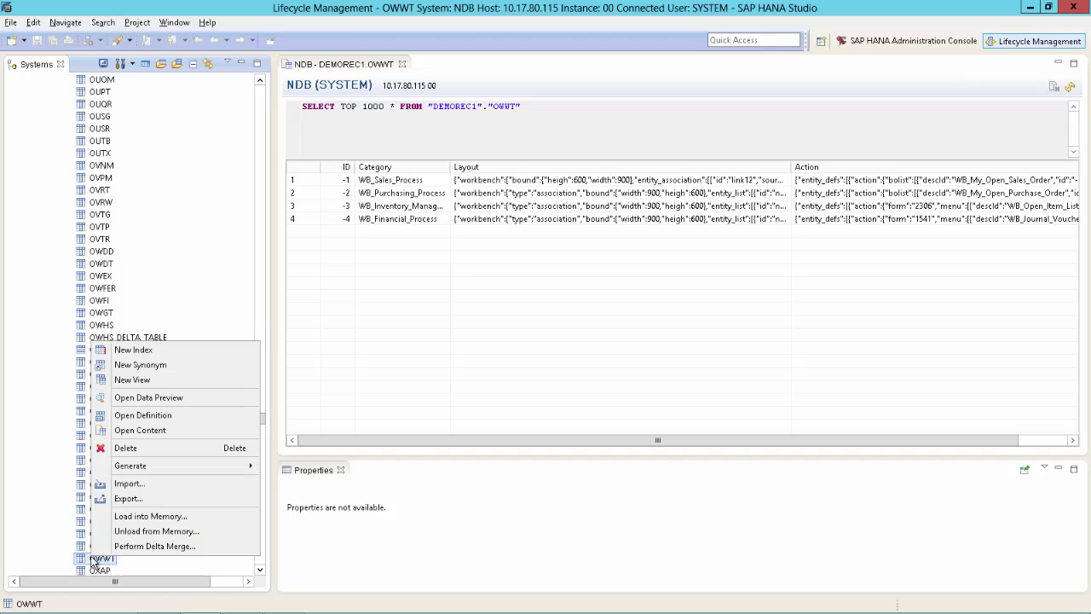
click(105, 143)
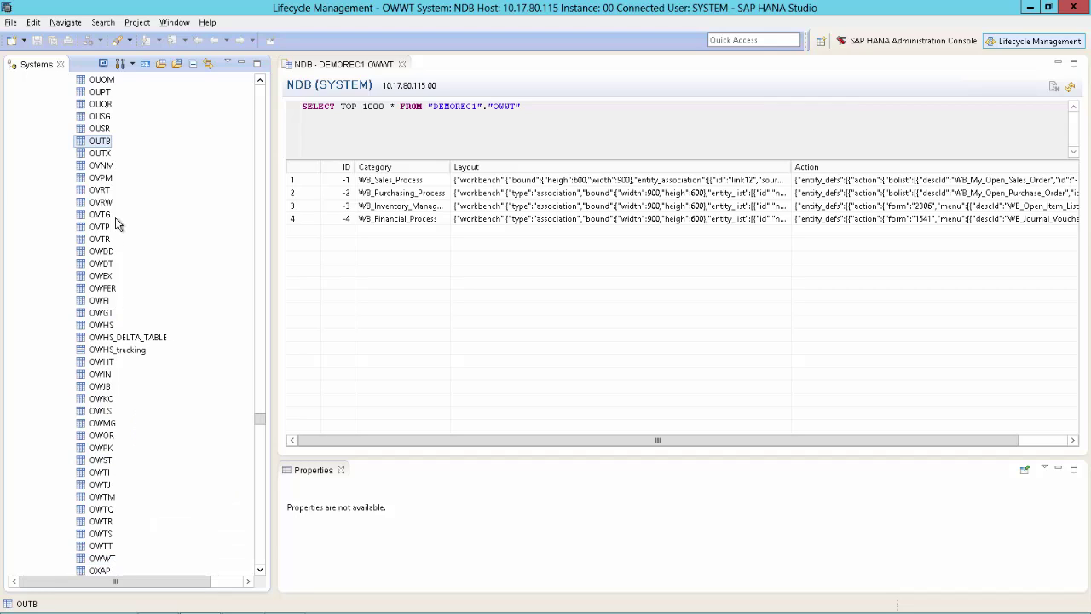
View the Catalog preferences filtered by 'catalog', then jump to OWWT in the table list.
click(177, 23)
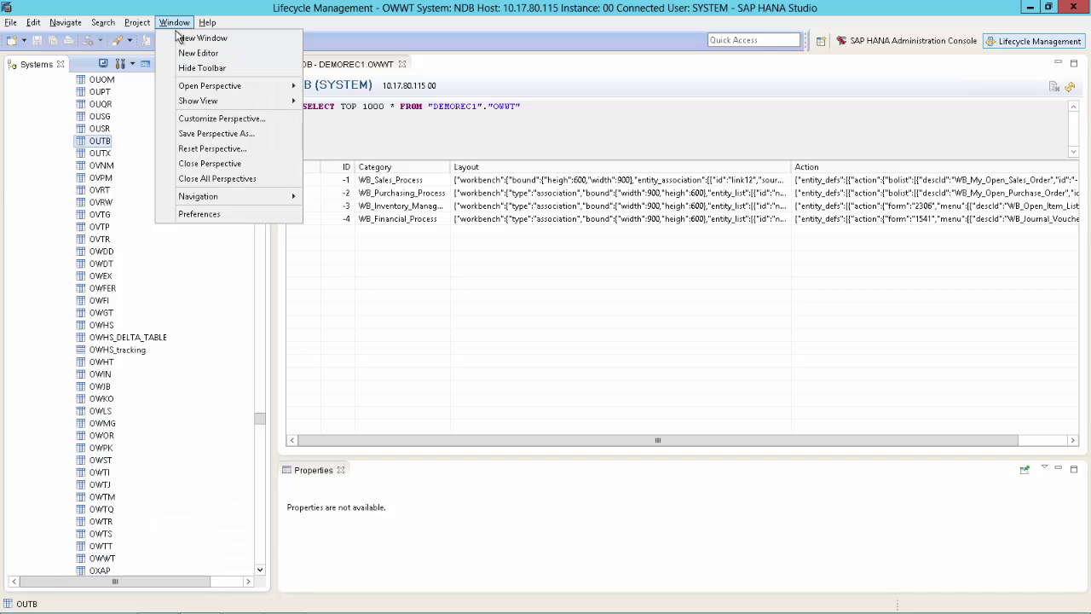
click(212, 216)
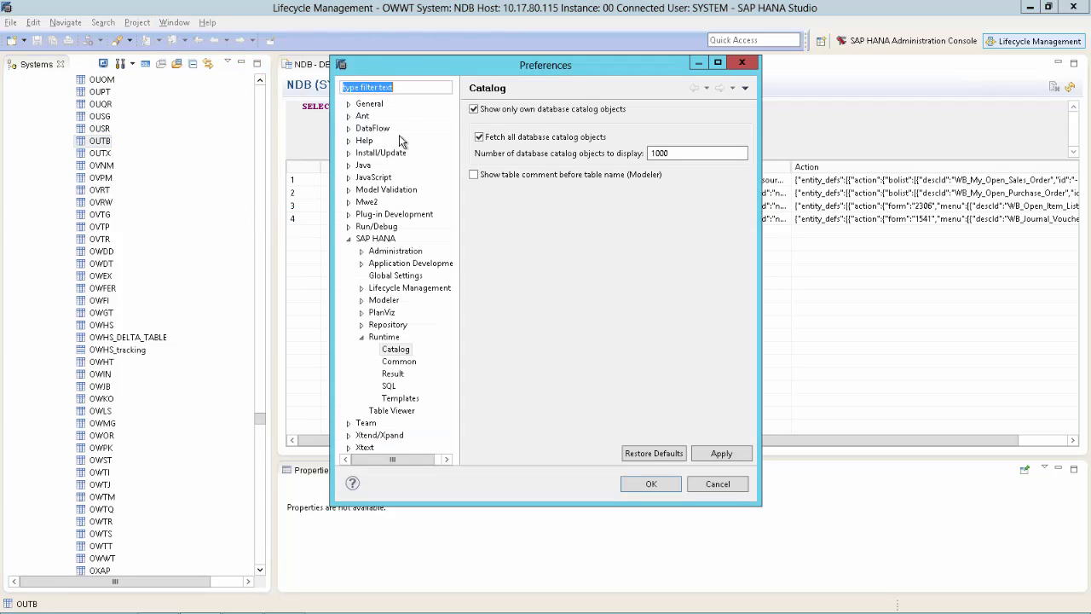
text(catalog)
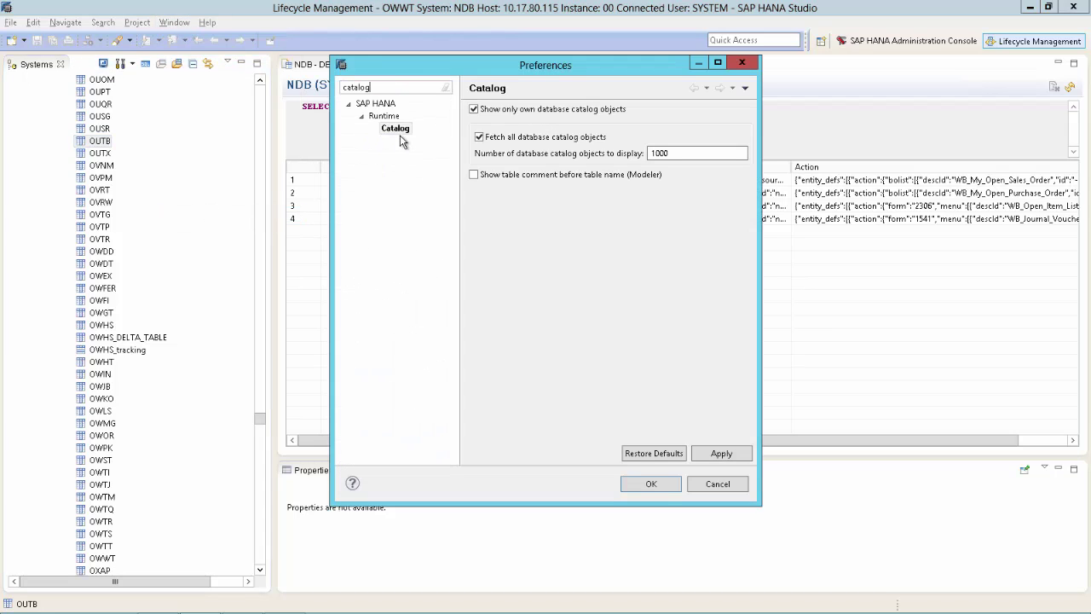
click(398, 131)
click(707, 484)
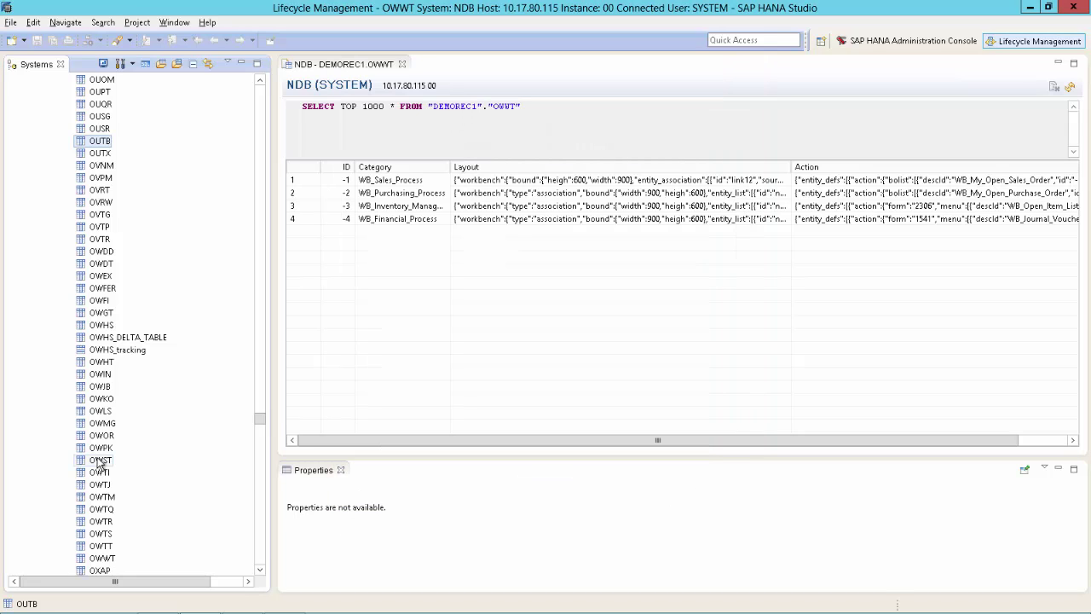
click(83, 215)
text(OWWT)
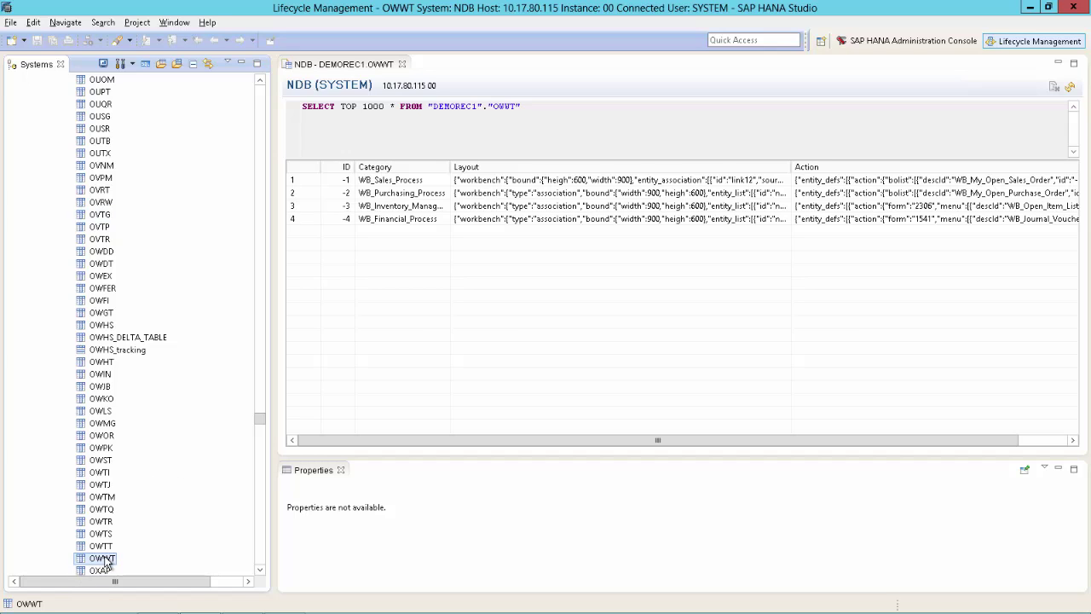
Start importing OWWT from the current client, using the desktop Workbench_Backup folder as source.
right_click(106, 561)
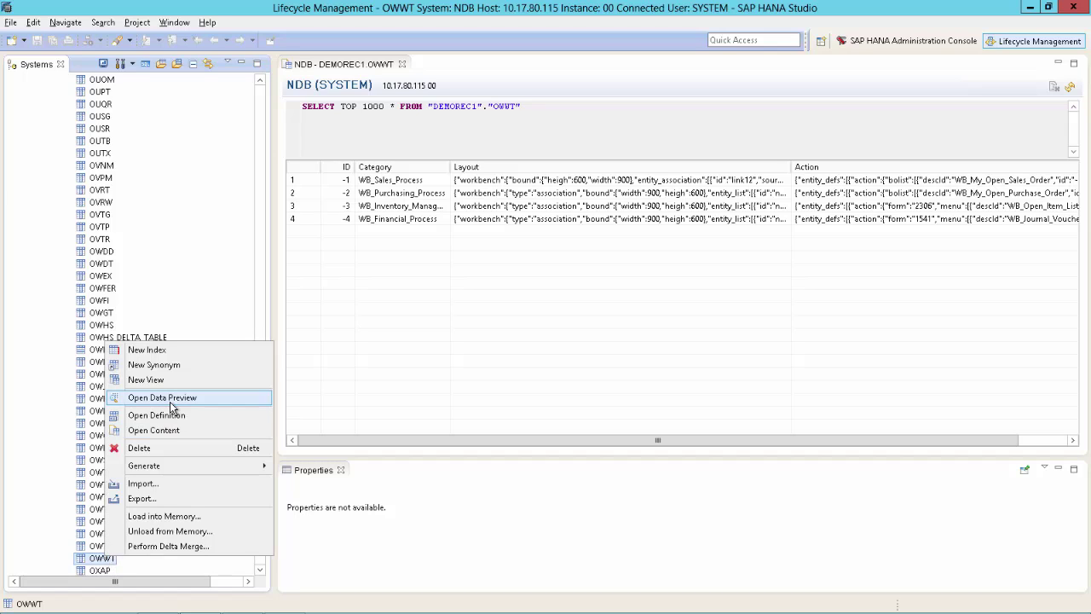
click(141, 484)
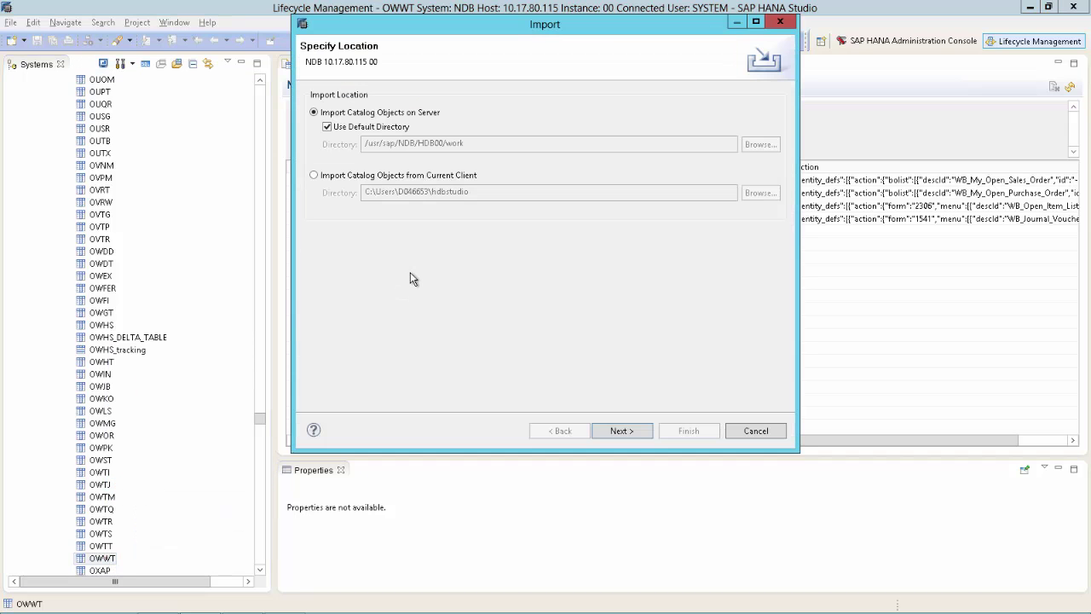
click(391, 178)
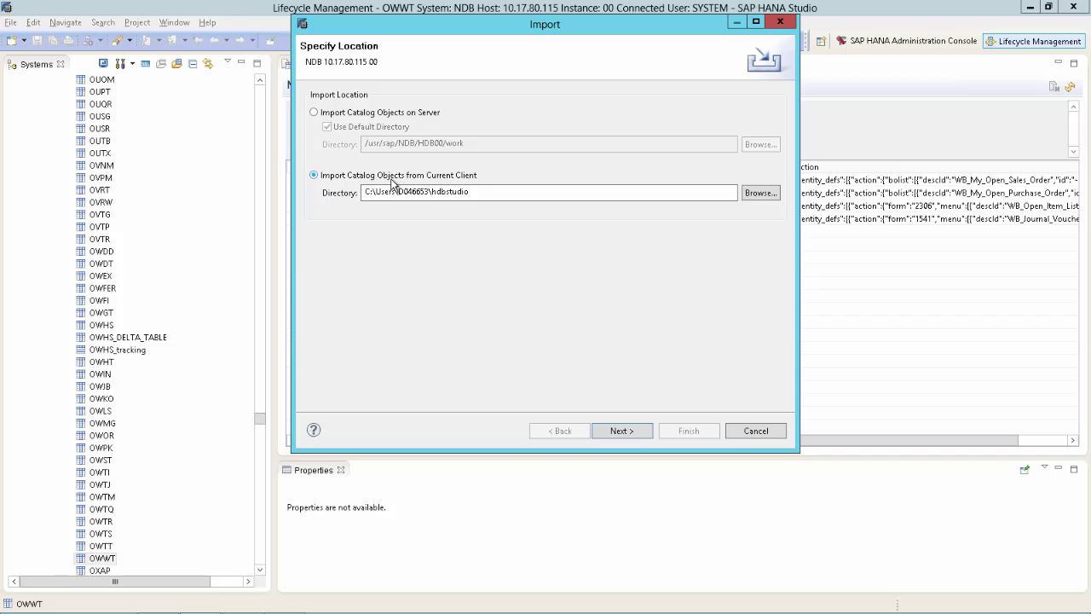
click(758, 194)
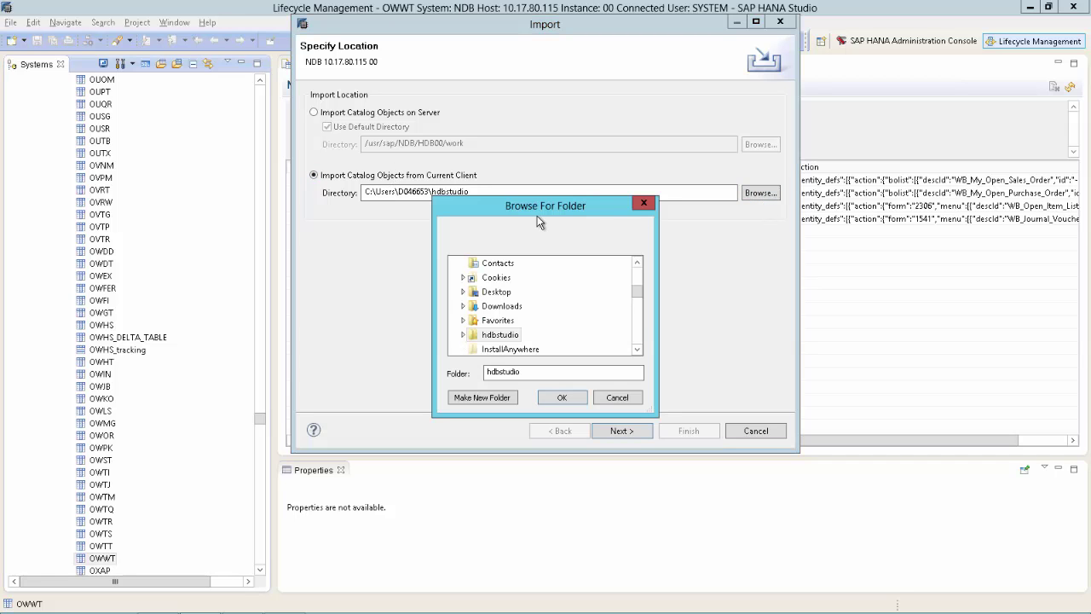
drag(640, 291, 638, 246)
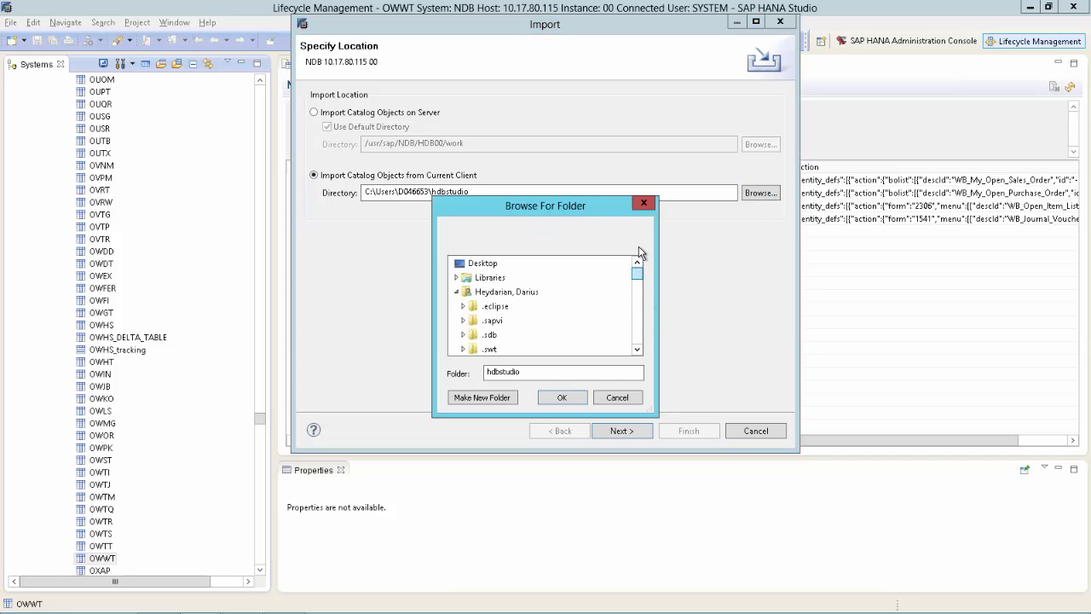
click(456, 291)
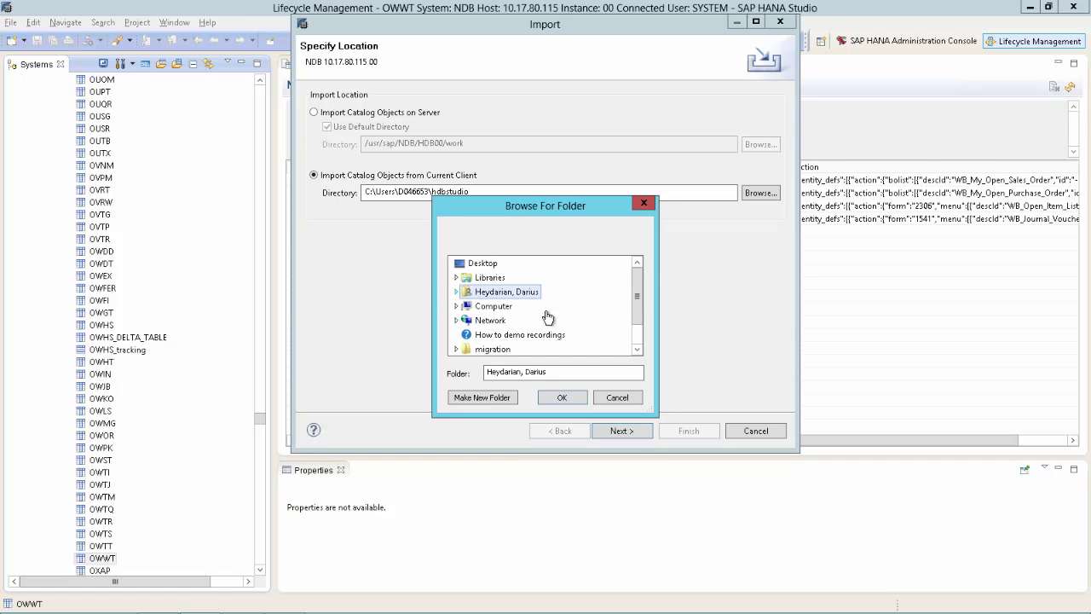
scroll(638, 330, down, 1)
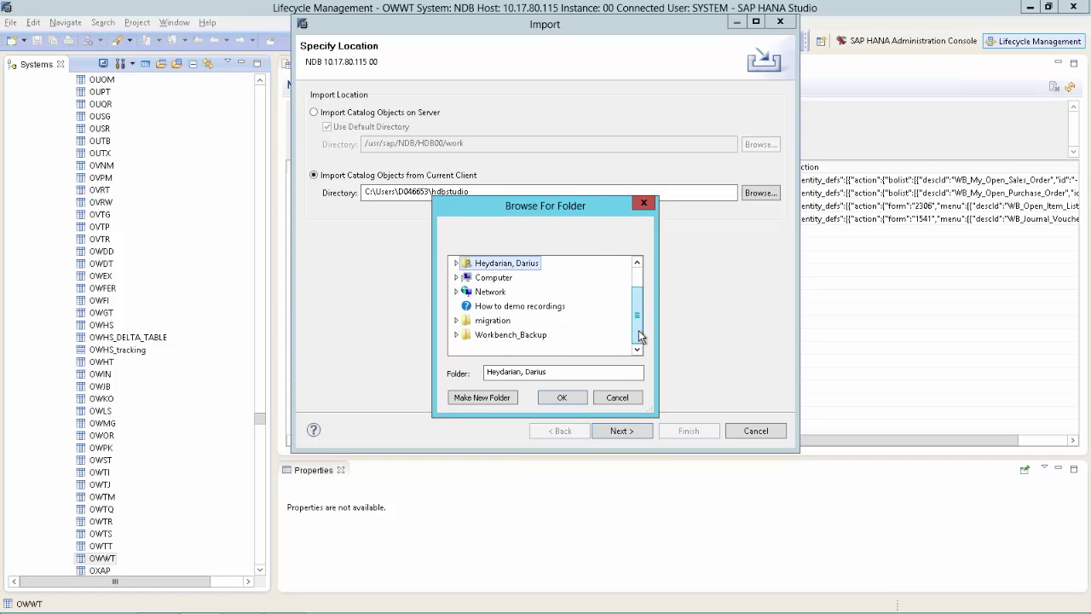
click(511, 335)
click(562, 397)
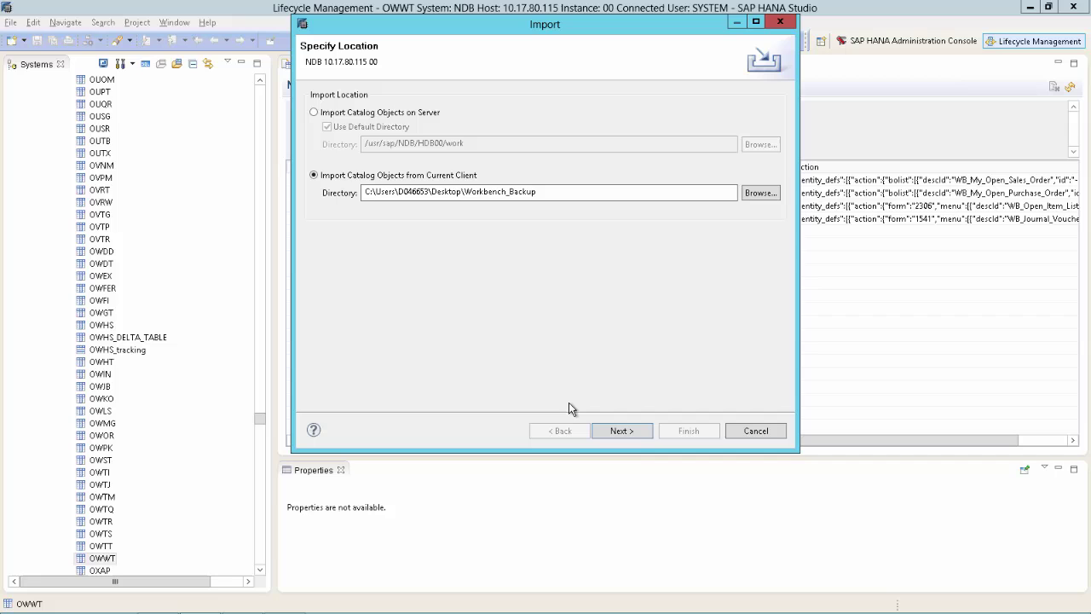
Import OWWT with Replace Existing, then switch back to SAP Business One.
click(643, 432)
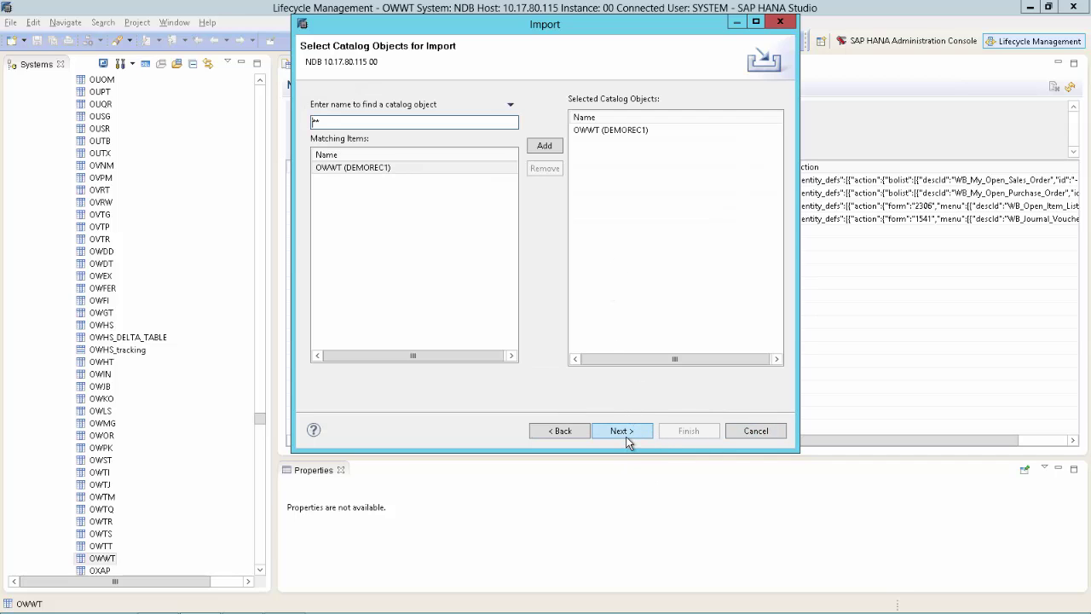
click(628, 435)
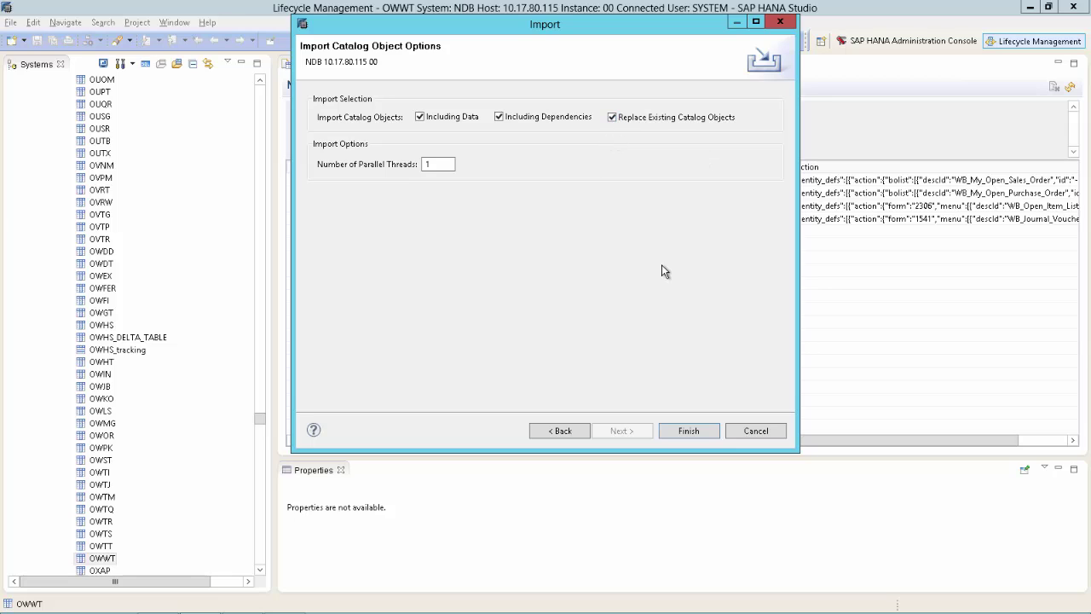
click(688, 432)
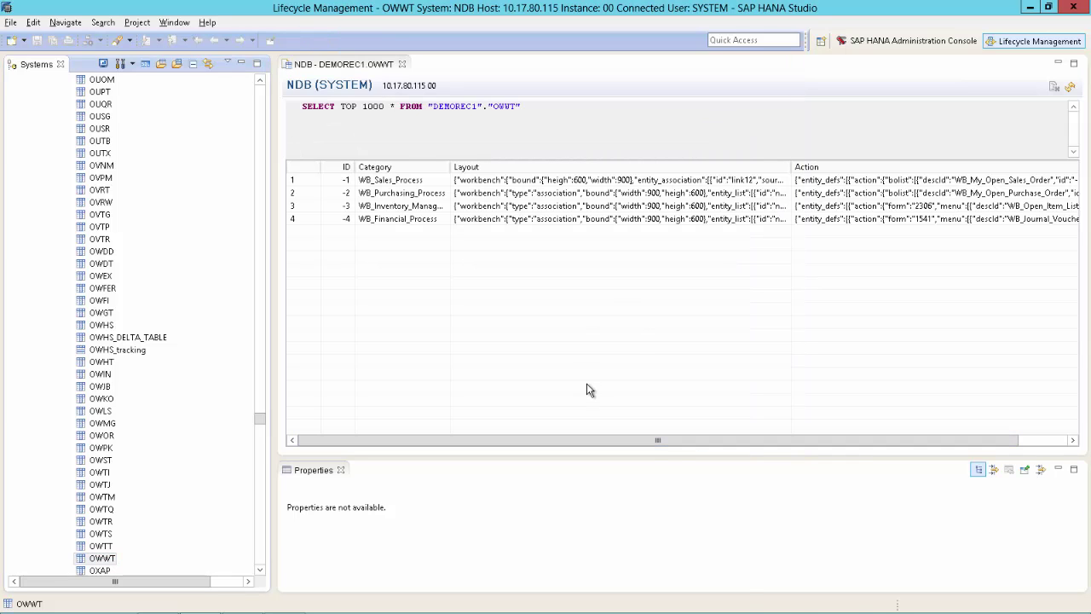
key(alt+Tab)
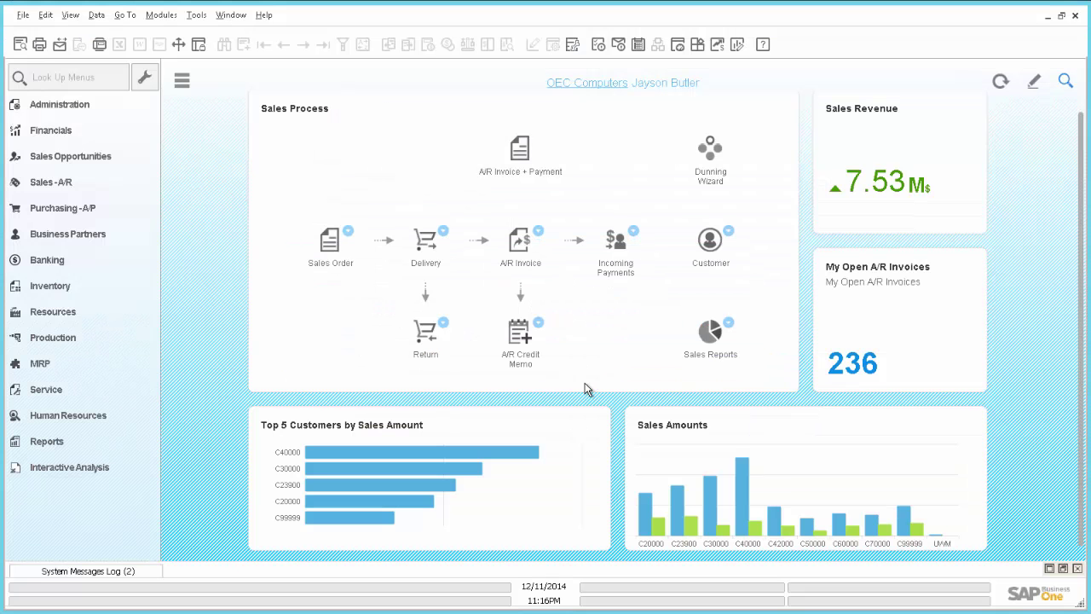
Refresh the Business One cockpit so the Sales Process workbench reloads with its restored original layout.
click(1001, 83)
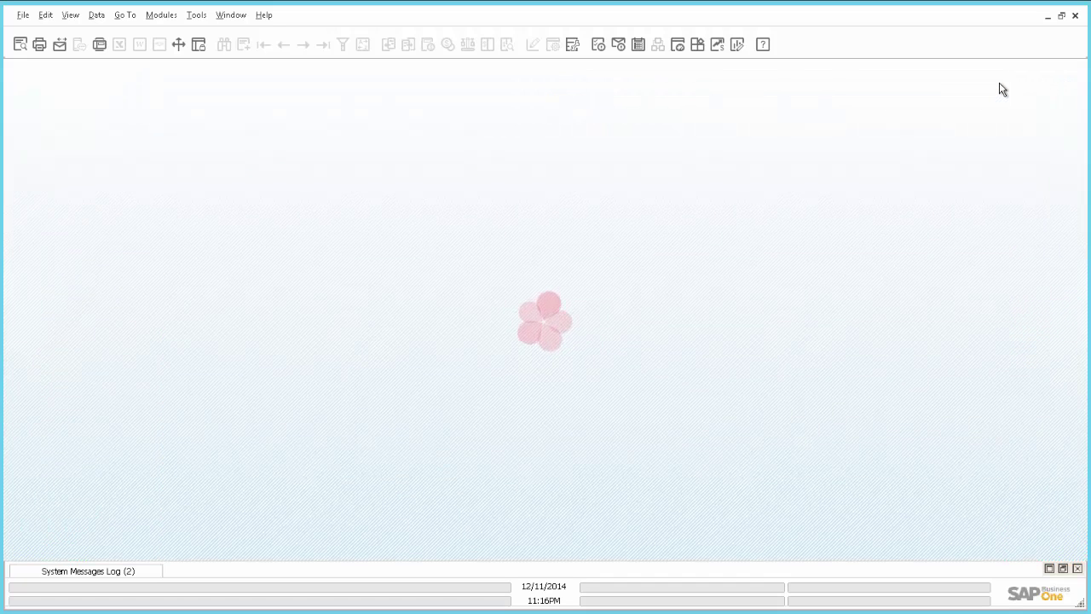